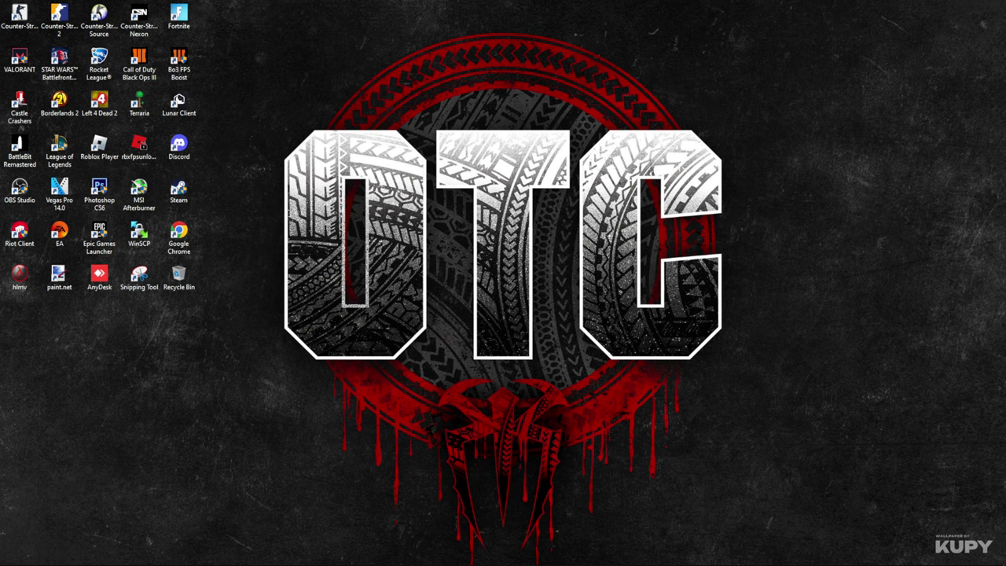
- Place the MilkShape 3D shortcut, Decompiling folder and v_ak47_gold.mdl together near the desktop's bottom centre
{"action": "left_click_drag", "start_coordinate": [714, 505], "coordinate": [610, 480]}
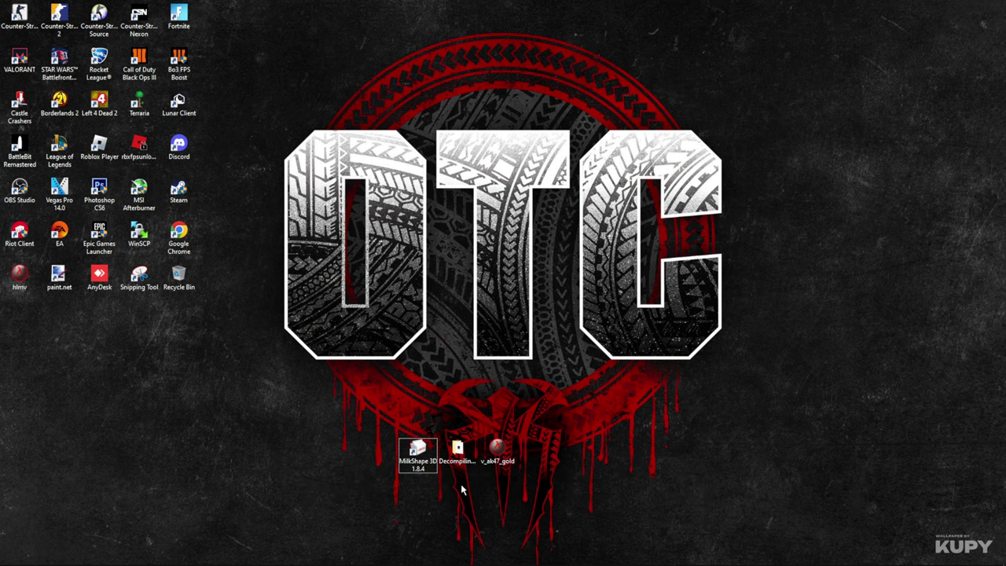
{"action": "double_click", "coordinate": [458, 451]}
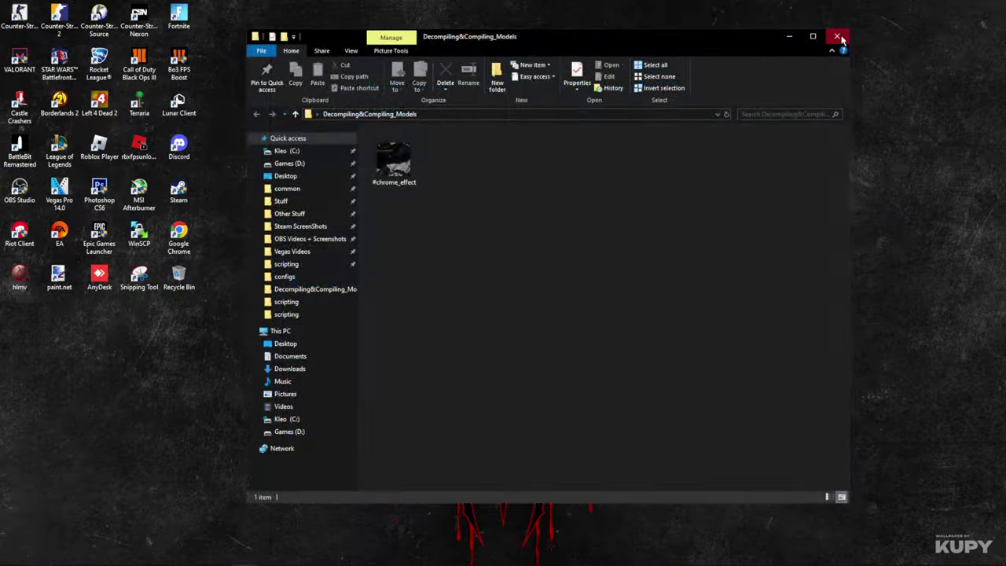
{"action": "left_click", "coordinate": [839, 38]}
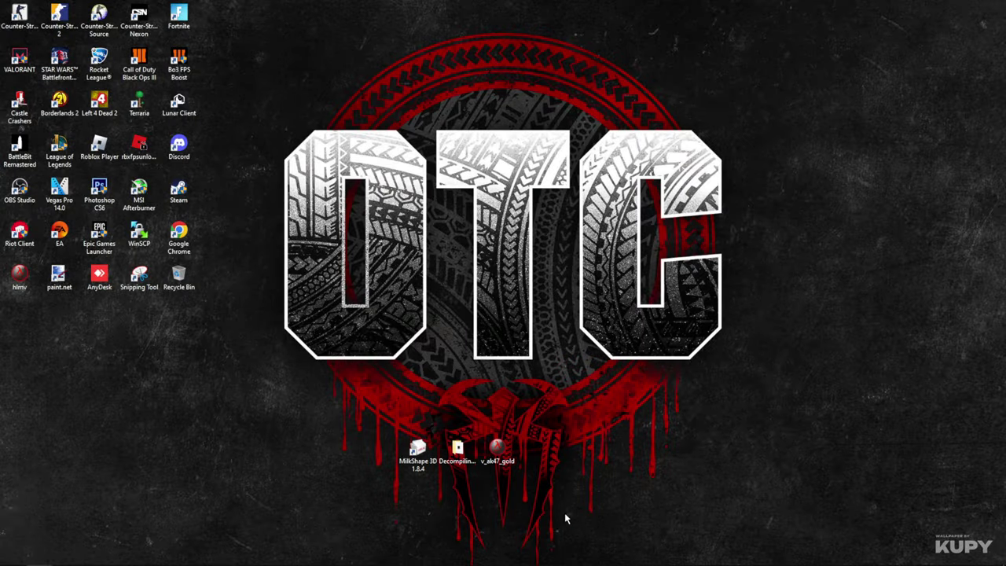
{"action": "double_click", "coordinate": [497, 450]}
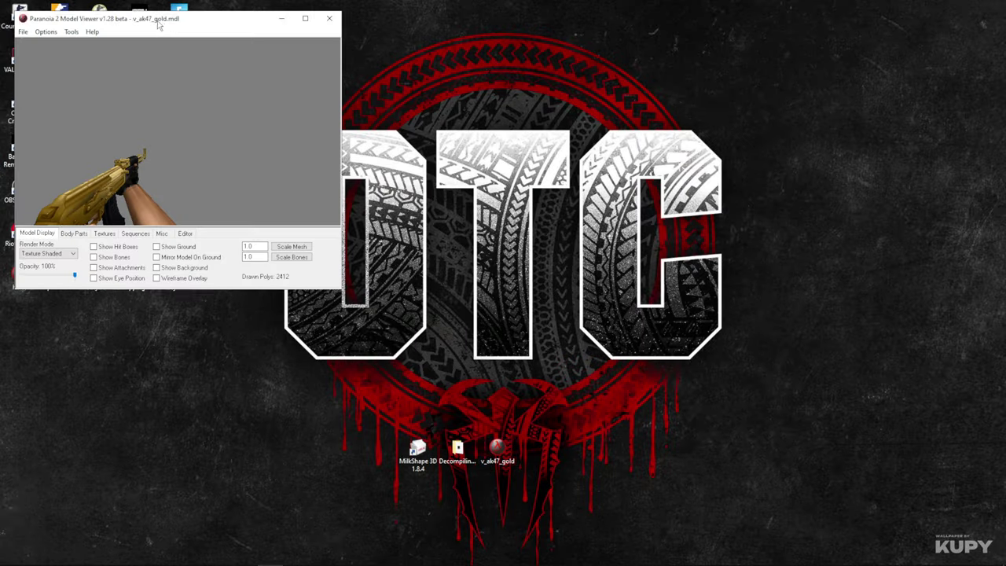
{"action": "left_click_drag", "start_coordinate": [157, 23], "coordinate": [458, 109]}
{"action": "left_click_drag", "start_coordinate": [640, 382], "coordinate": [795, 476]}
{"action": "left_click_drag", "start_coordinate": [496, 120], "coordinate": [462, 24]}
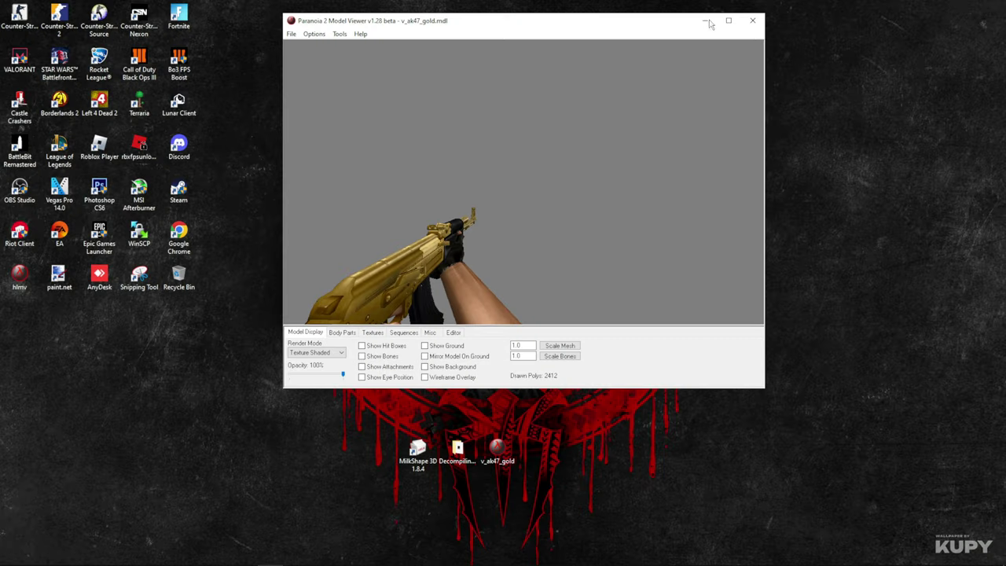
{"action": "left_click", "coordinate": [729, 19]}
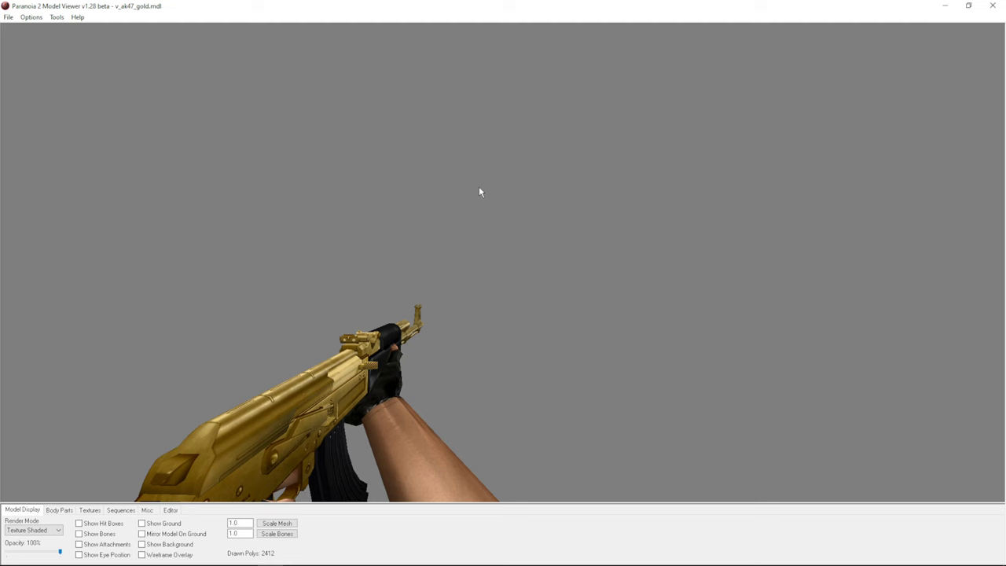
{"action": "left_click", "coordinate": [992, 6]}
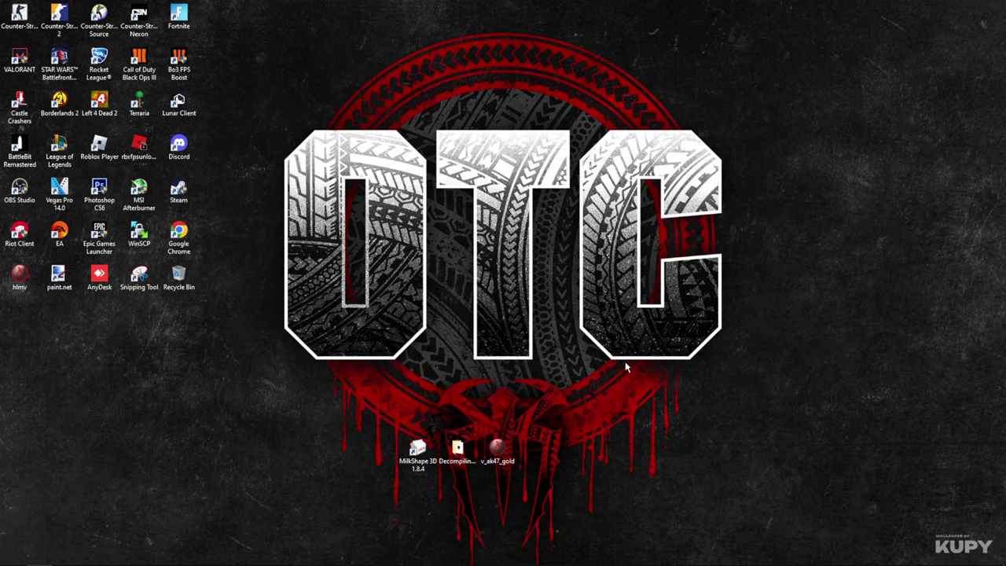
- Paste v_ak47_gold.mdl into the Decompiling&Compiling_Models folder, with its window moved and resized
{"action": "double_click", "coordinate": [454, 466]}
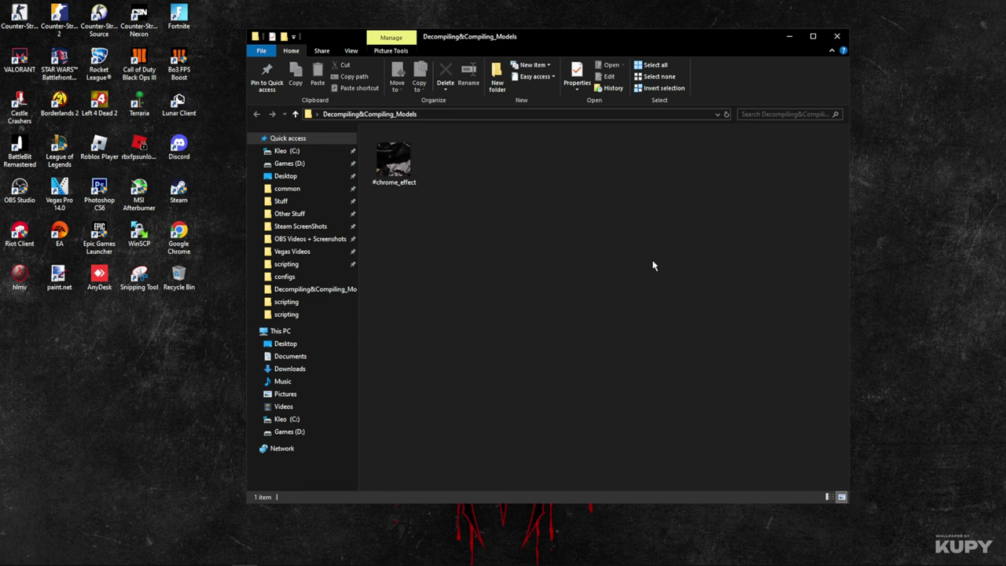
{"action": "left_click_drag", "start_coordinate": [736, 38], "coordinate": [636, 37]}
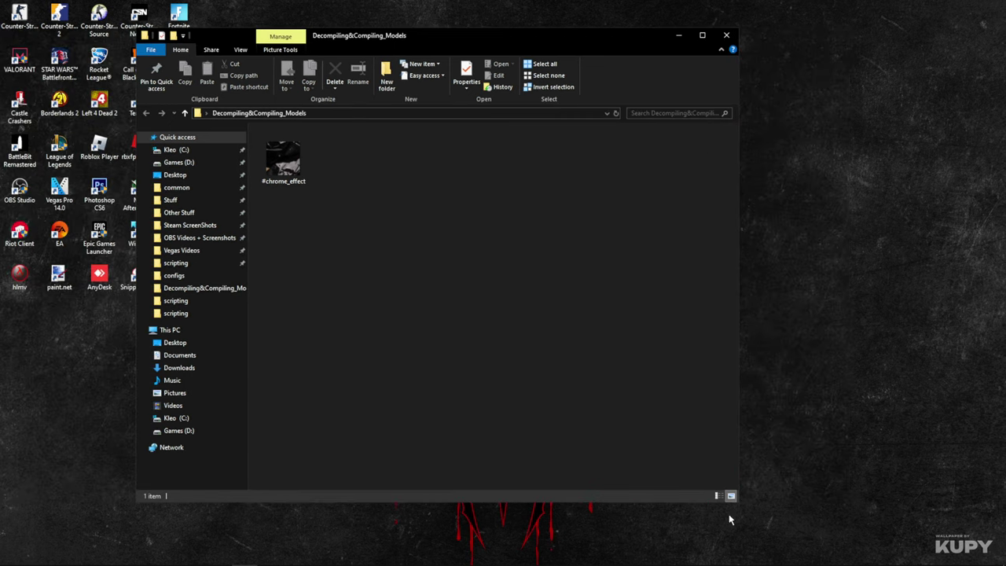
{"action": "left_click_drag", "start_coordinate": [737, 503], "coordinate": [684, 406]}
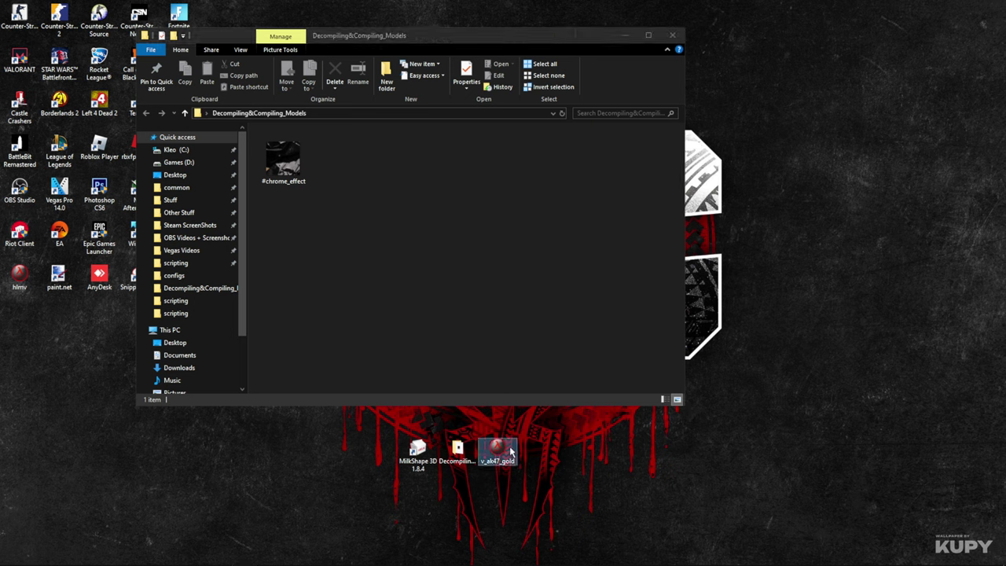
{"action": "key", "text": "ctrl+v"}
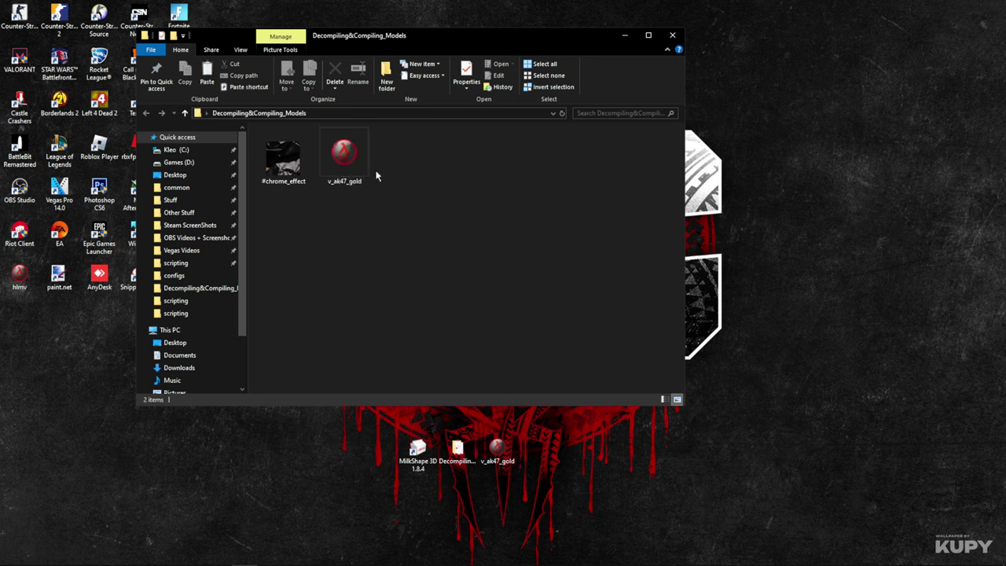
{"action": "left_click_drag", "start_coordinate": [317, 41], "coordinate": [396, 37]}
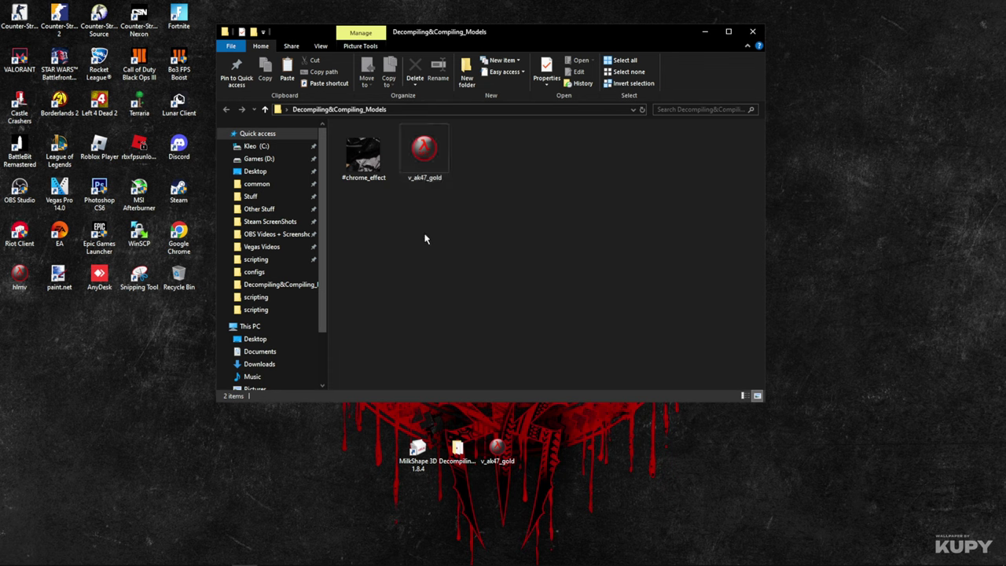
- Launch MilkShape 3D 1.8.4, bring its window into view, and reach Kratisto's Half-Life MDL Decompiler v1.2 under Tools
{"action": "left_click", "coordinate": [414, 454]}
{"action": "double_click", "coordinate": [416, 454]}
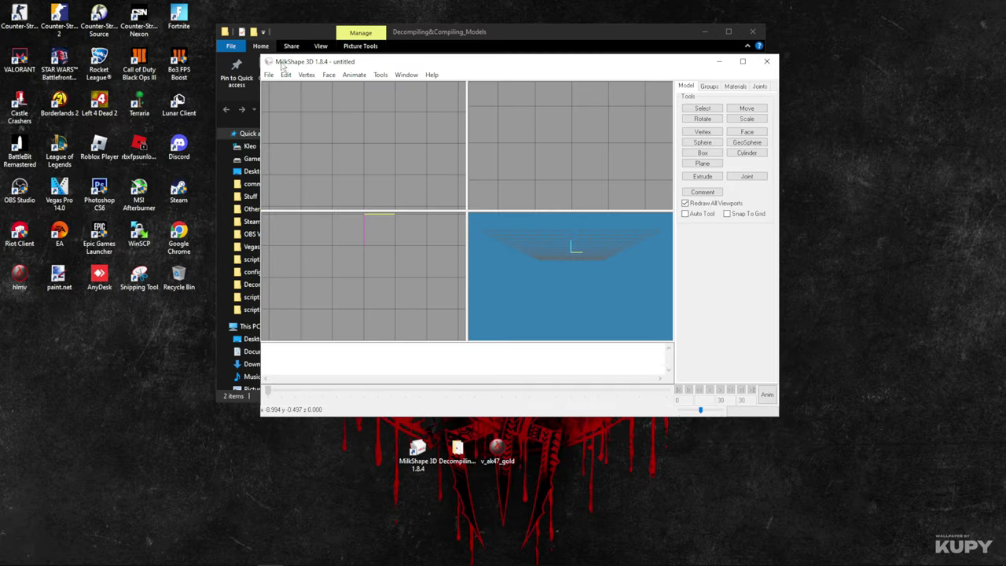
{"action": "left_click_drag", "start_coordinate": [338, 50], "coordinate": [288, 251]}
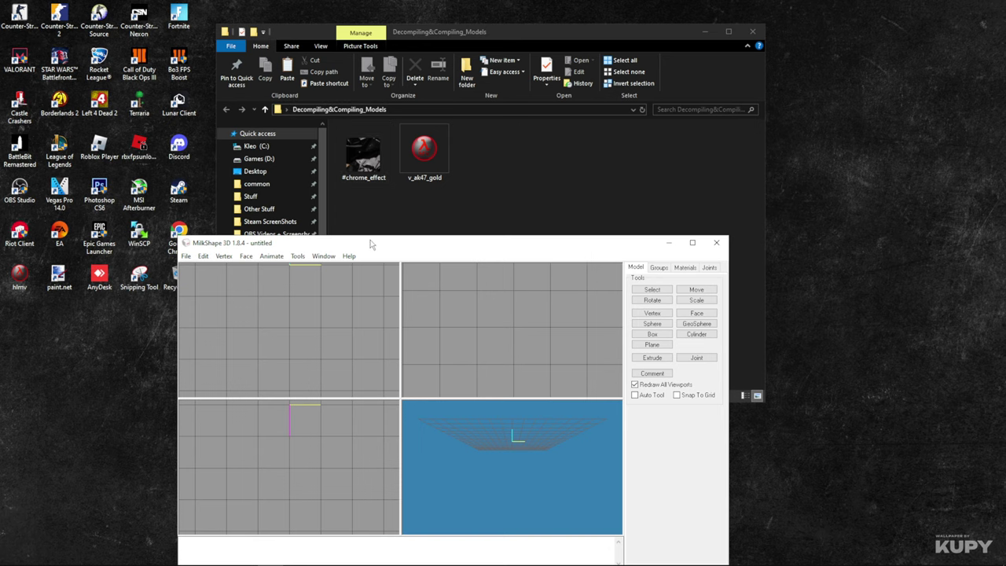
{"action": "left_click_drag", "start_coordinate": [372, 243], "coordinate": [422, 102]}
{"action": "left_click", "coordinate": [349, 114]}
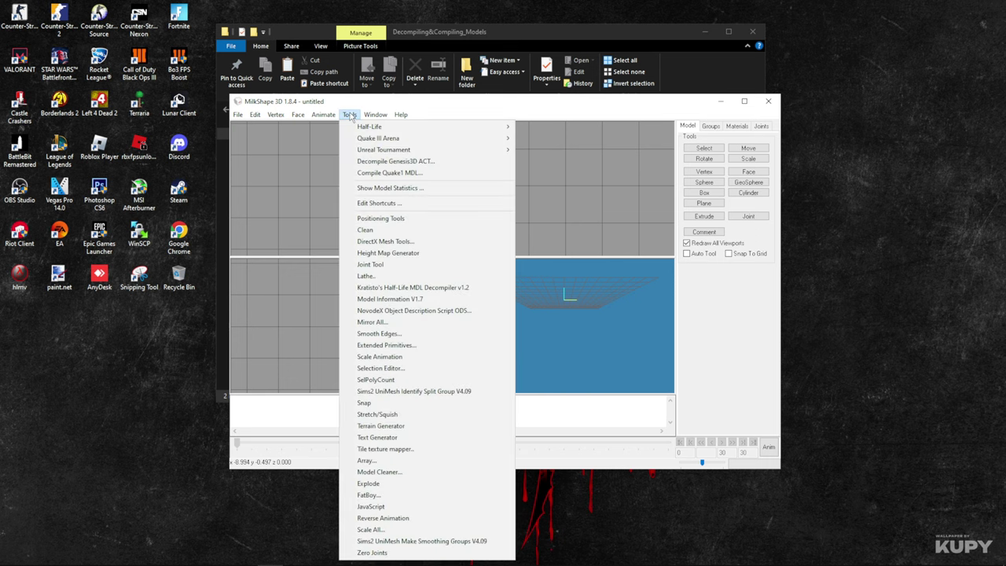
{"action": "mouse_move", "coordinate": [362, 131]}
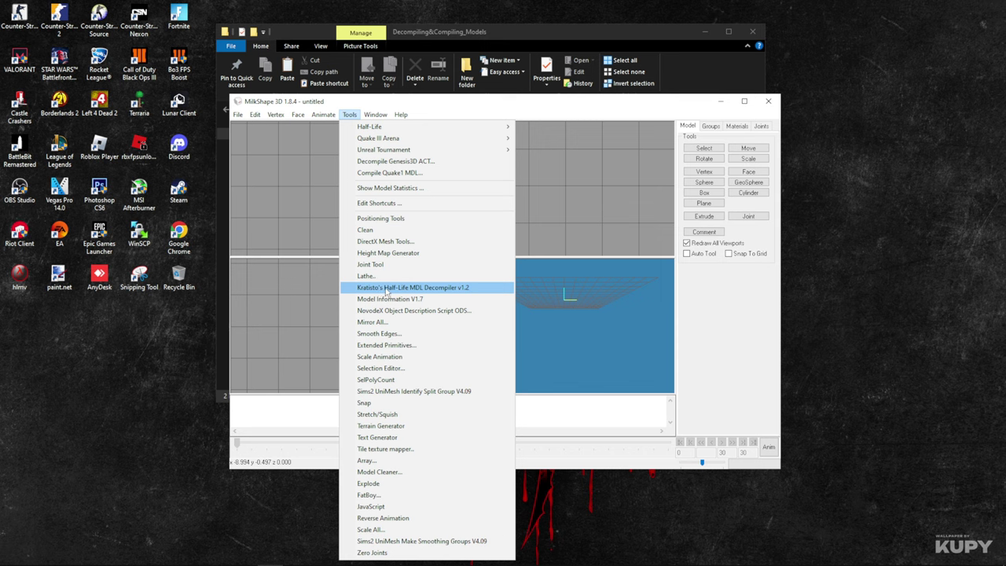
- Decompile v_ak47_gold.mdl with Kratisto's Half-Life MDL Decompiler v1.2
{"action": "left_click", "coordinate": [368, 289]}
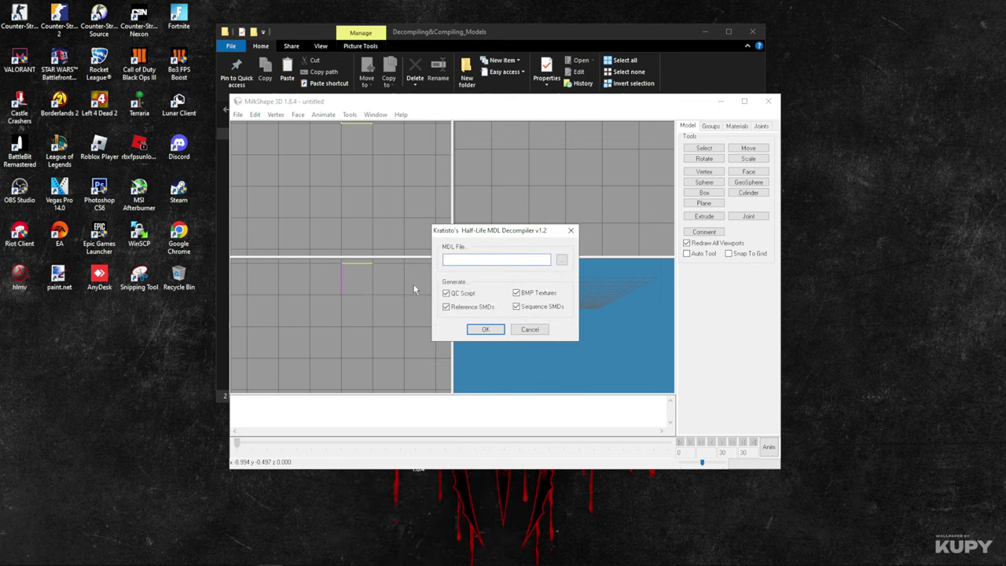
{"action": "left_click_drag", "start_coordinate": [453, 234], "coordinate": [382, 194]}
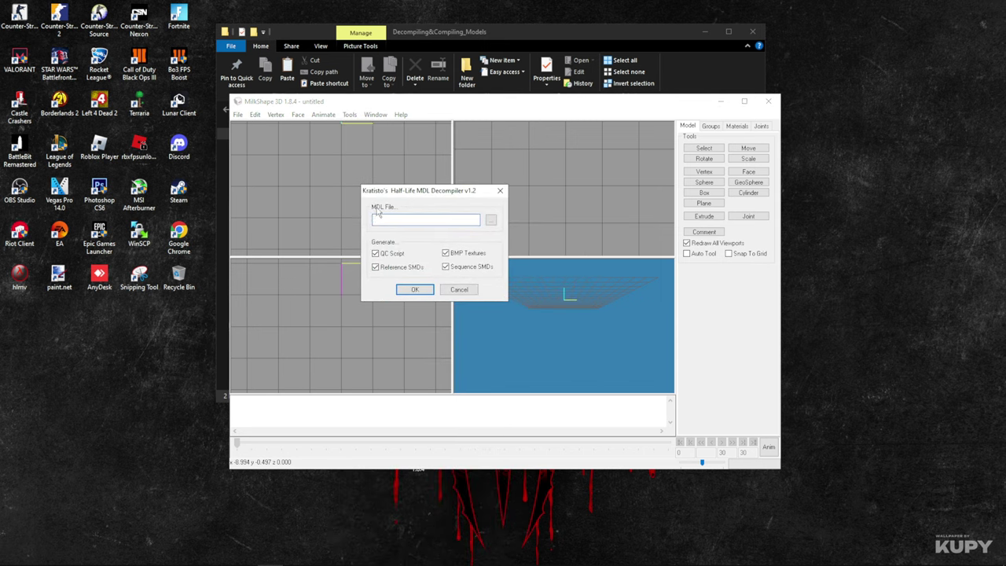
{"action": "left_click", "coordinate": [490, 220]}
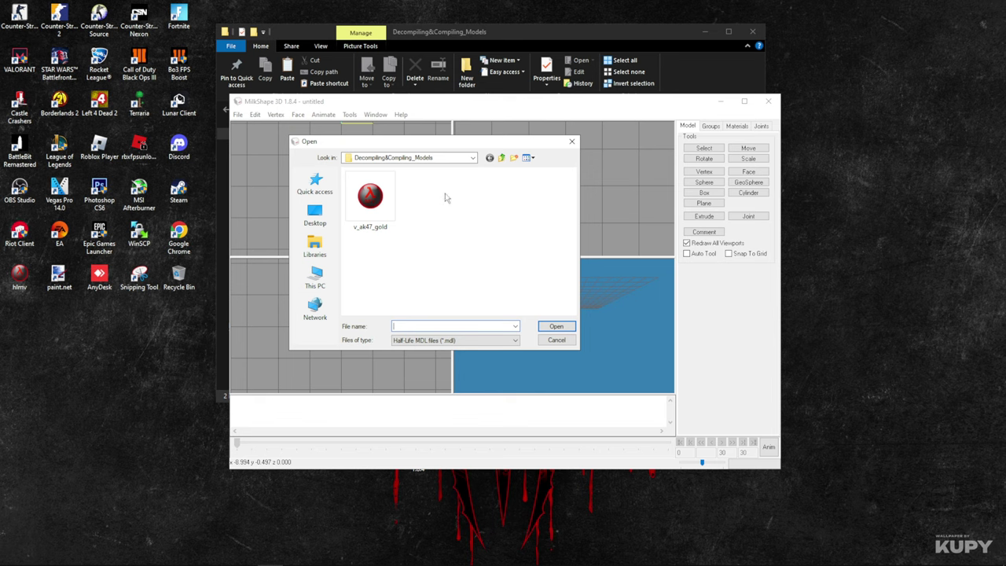
{"action": "double_click", "coordinate": [376, 206]}
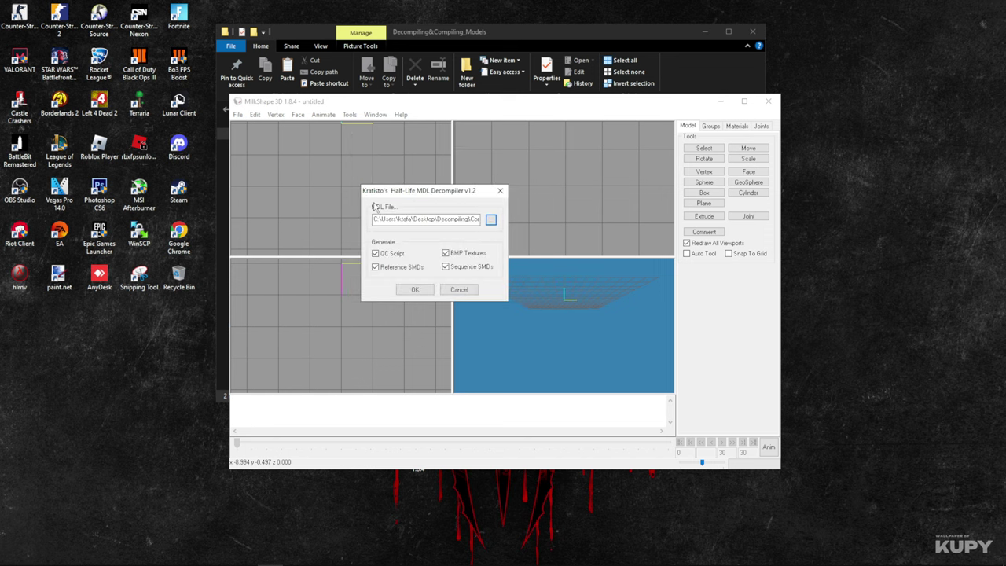
{"action": "left_click", "coordinate": [414, 290]}
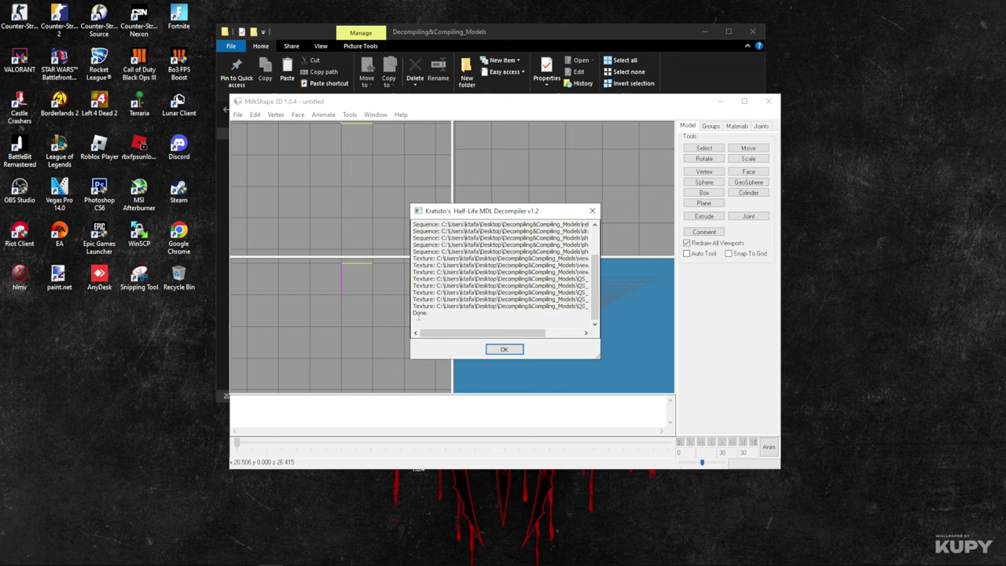
- Review the decompiled files, read v_ak47_gold.qc in Notepad++, then return to MilkShape 3D
{"action": "left_click", "coordinate": [504, 349]}
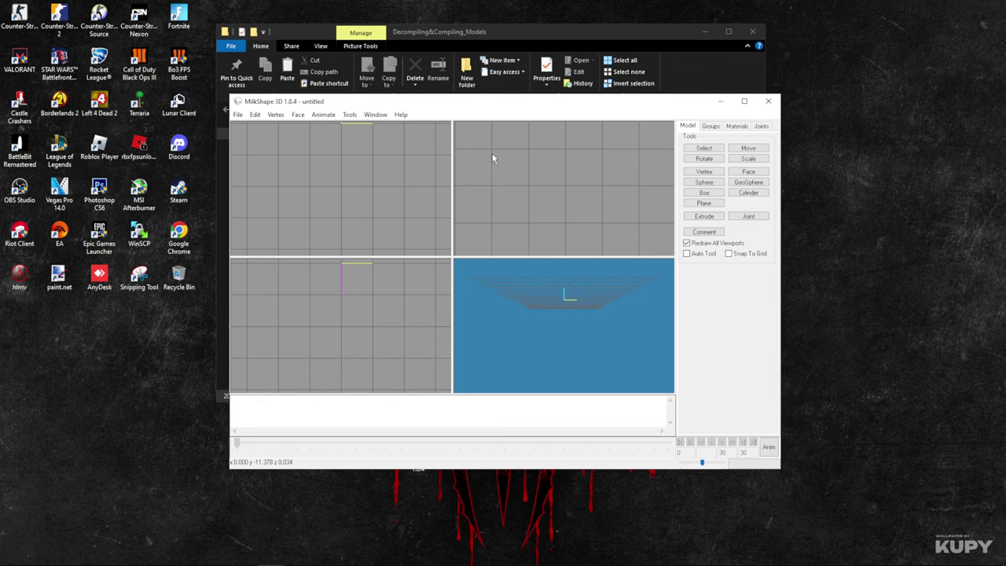
{"action": "left_click", "coordinate": [482, 32]}
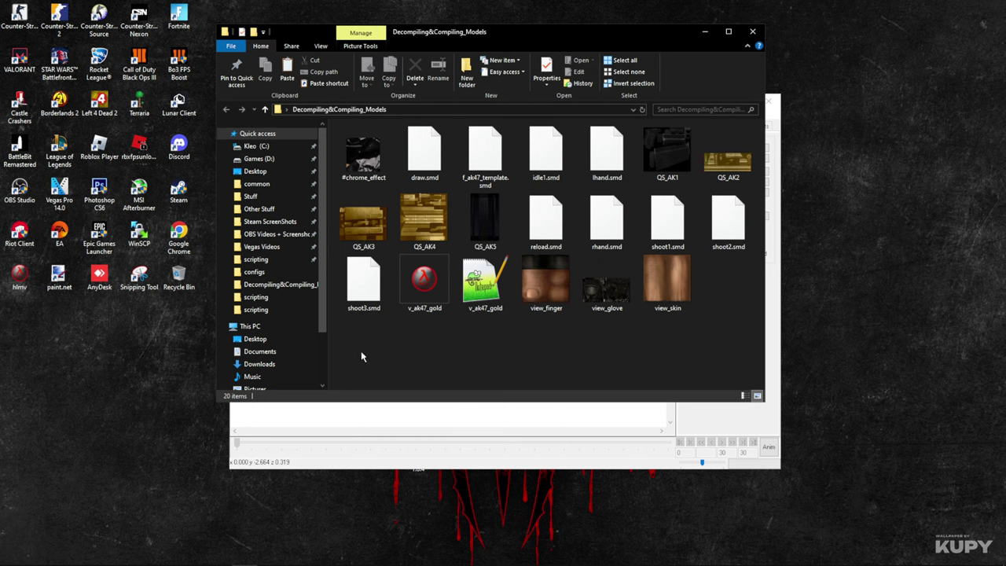
{"action": "left_click", "coordinate": [477, 299]}
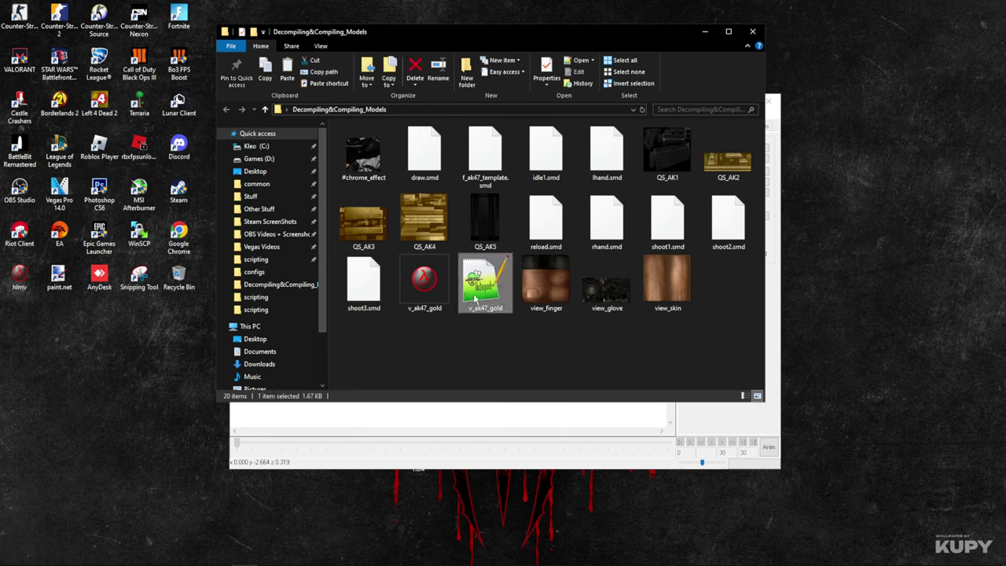
{"action": "right_click", "coordinate": [495, 271]}
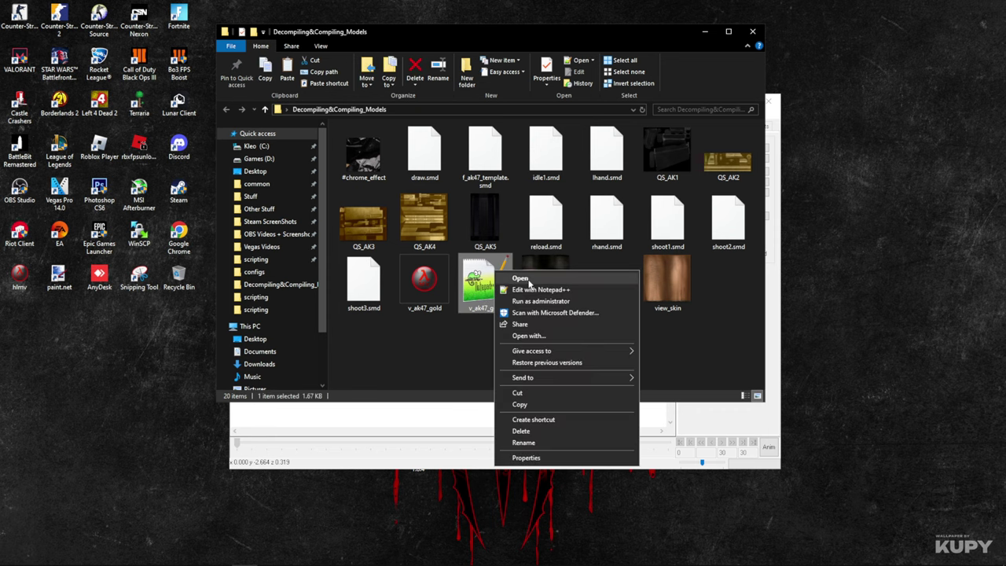
{"action": "left_click", "coordinate": [518, 279]}
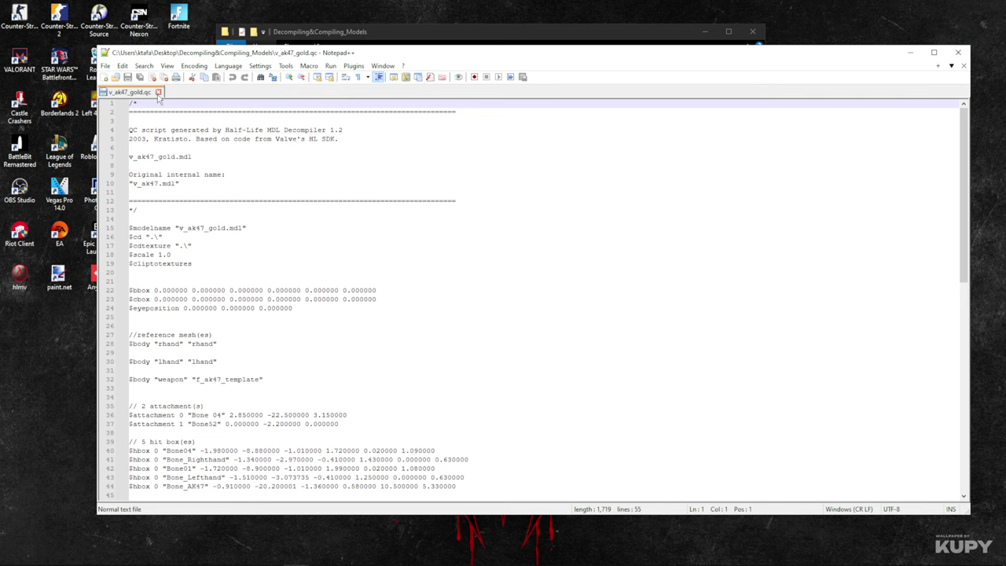
{"action": "left_click", "coordinate": [158, 92]}
{"action": "left_click", "coordinate": [909, 52]}
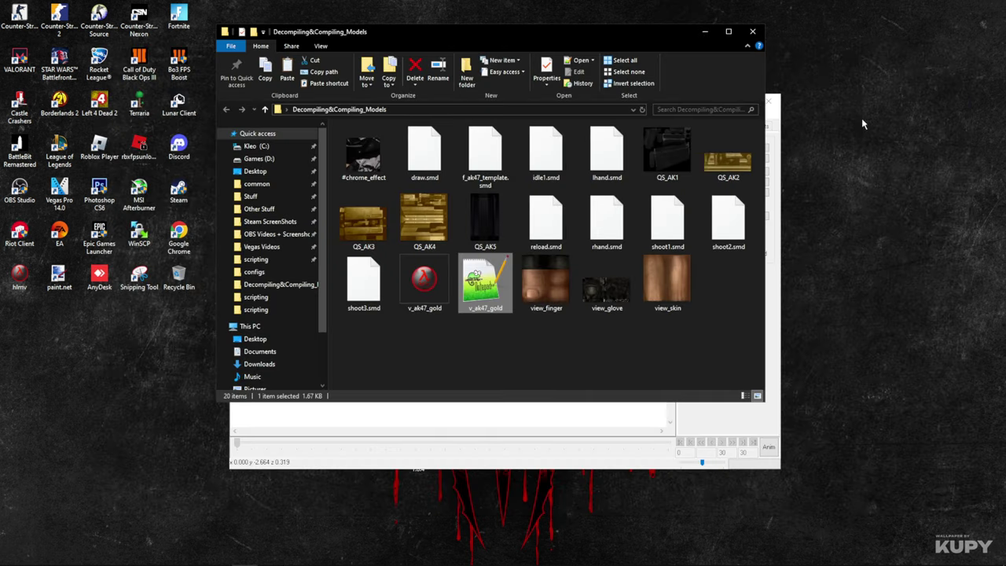
{"action": "left_click", "coordinate": [462, 340]}
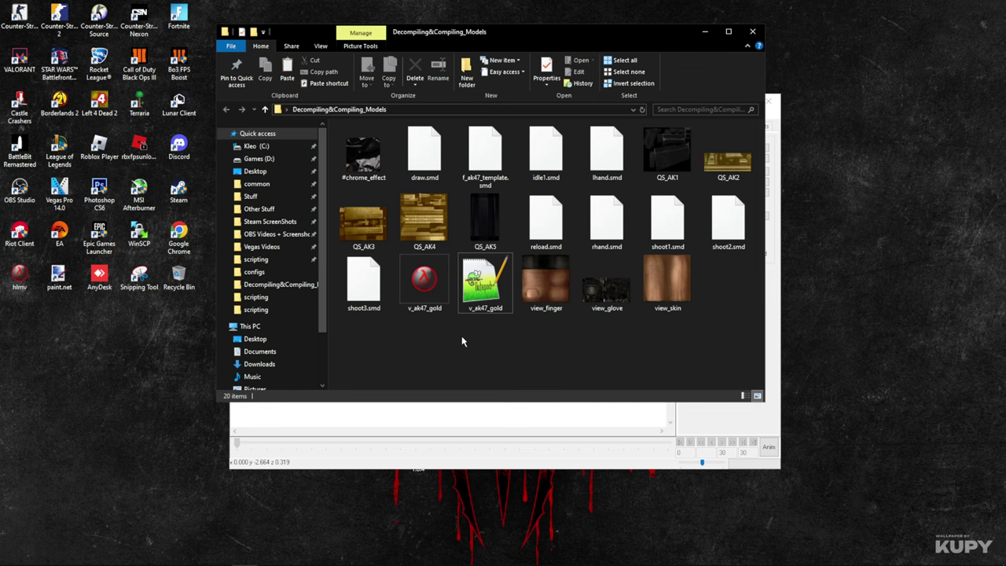
{"action": "left_click", "coordinate": [462, 432]}
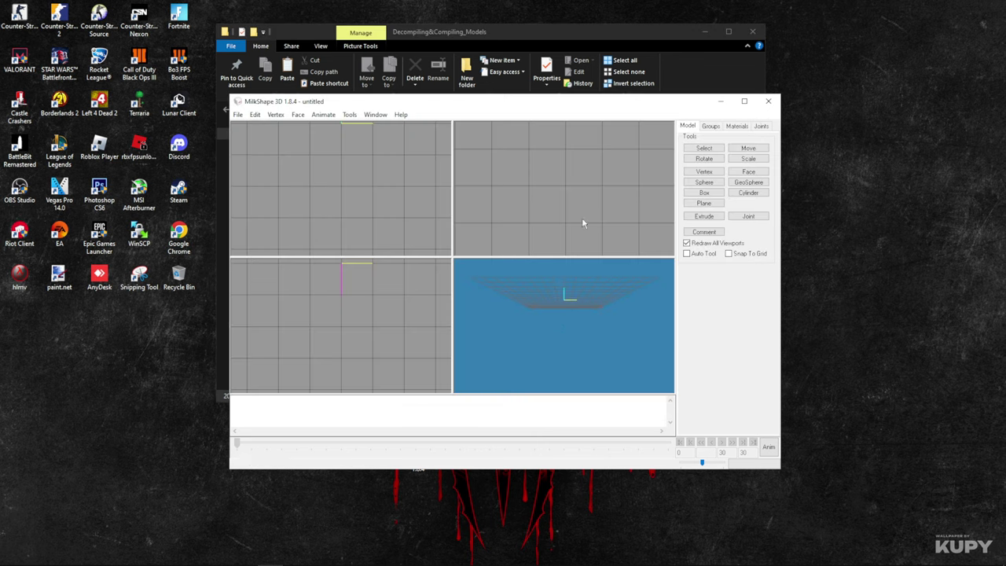
- Choose File > Import > Half-Life SMD and pick f_ak47_template.smd
{"action": "left_click", "coordinate": [237, 115]}
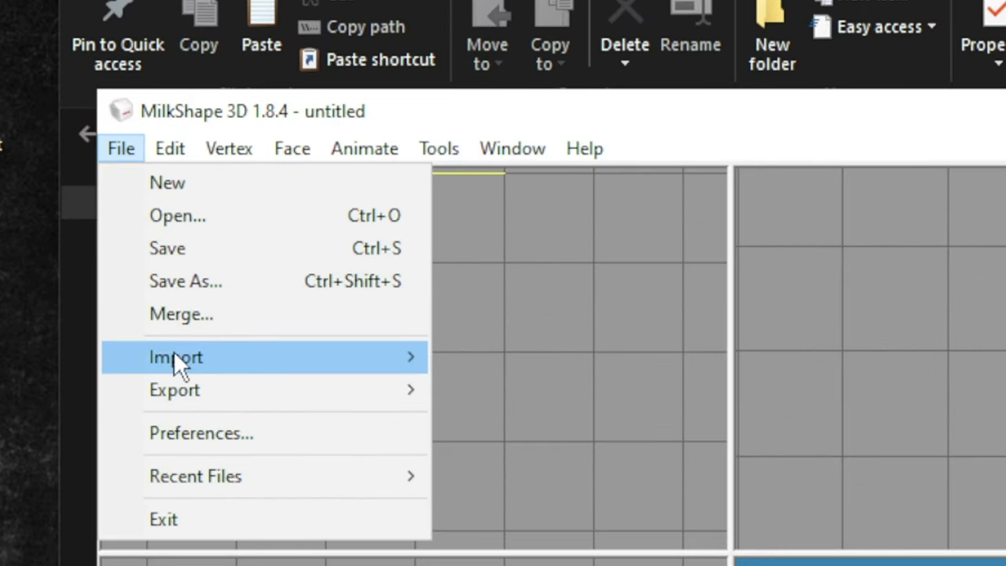
{"action": "mouse_move", "coordinate": [173, 351]}
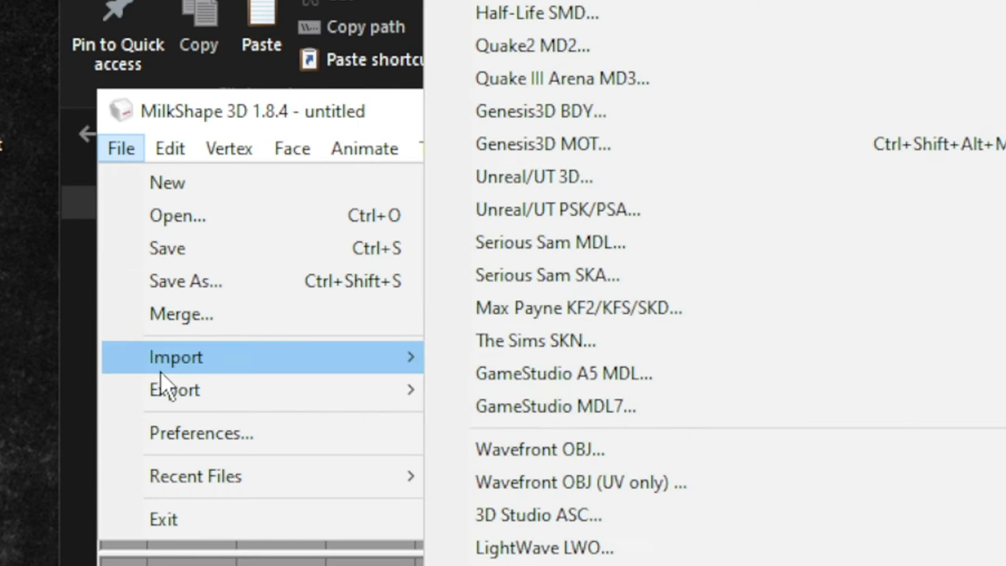
{"action": "left_click", "coordinate": [513, 16]}
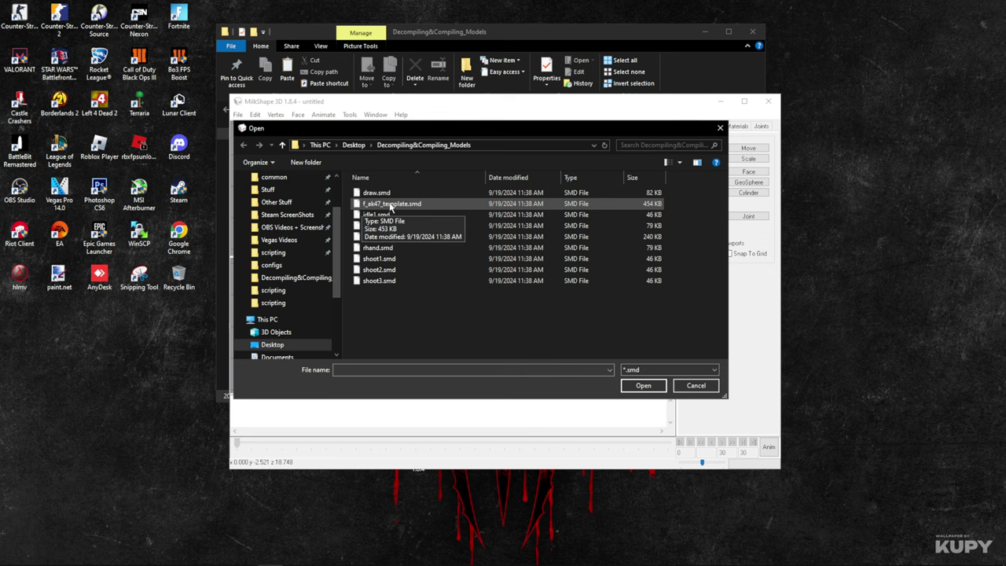
{"action": "double_click", "coordinate": [433, 203]}
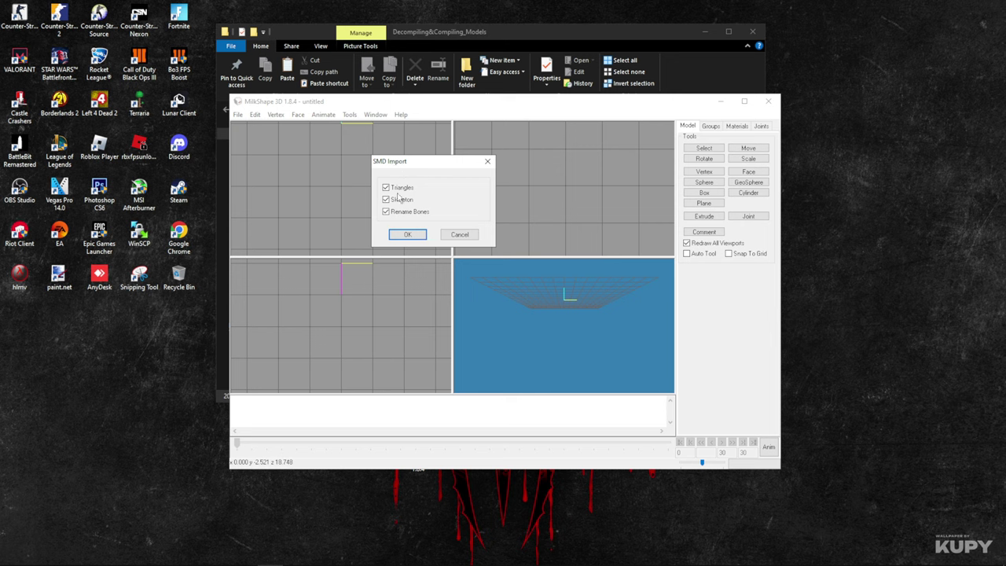
- Import f_ak47_template.smd with Triangles, Skeleton and Rename Bones, then rotate the view to inspect it
{"action": "left_click", "coordinate": [402, 238]}
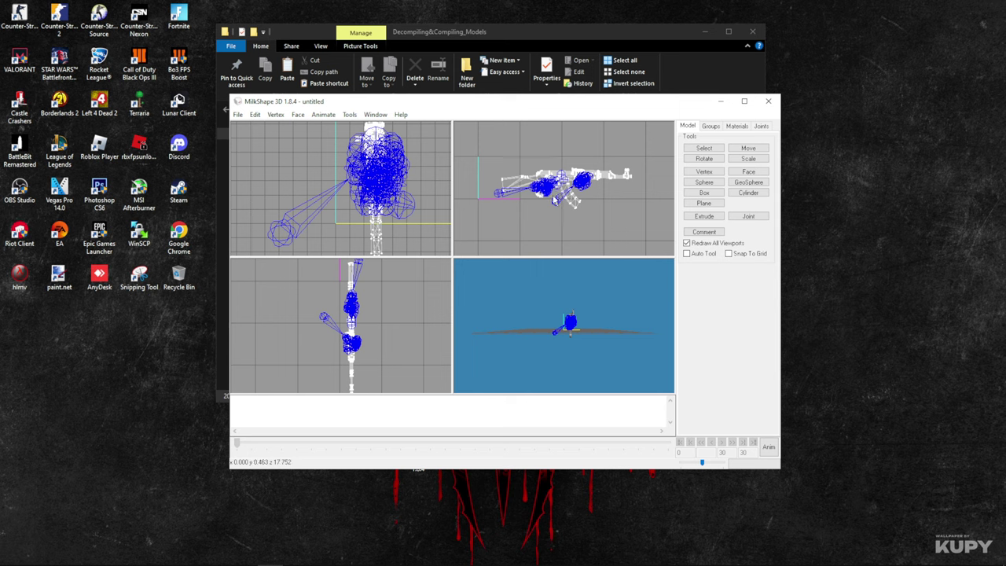
{"action": "left_click_drag", "start_coordinate": [542, 329], "coordinate": [563, 346]}
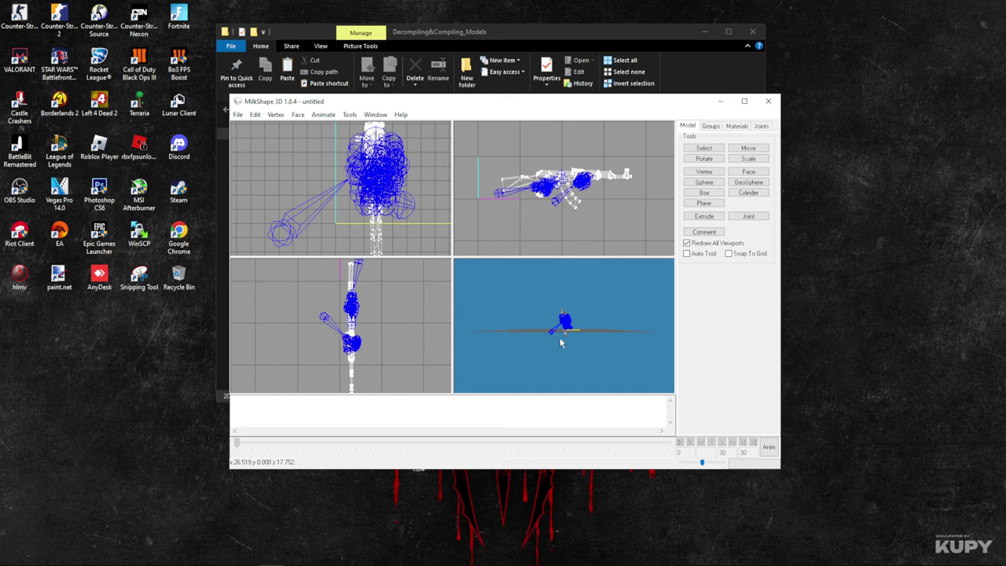
- Set the QS_AK1 material's texture to #chrome_effect.bmp on the Materials tab
{"action": "left_click", "coordinate": [737, 130]}
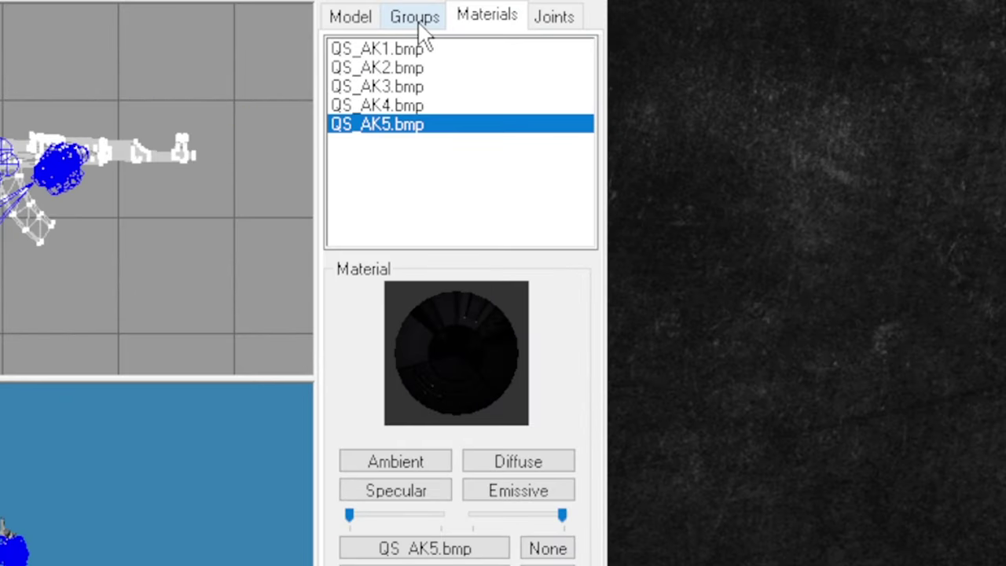
{"action": "left_click", "coordinate": [386, 49]}
{"action": "left_click", "coordinate": [396, 87]}
{"action": "left_click", "coordinate": [410, 125]}
{"action": "left_click", "coordinate": [404, 106]}
{"action": "left_click", "coordinate": [384, 50]}
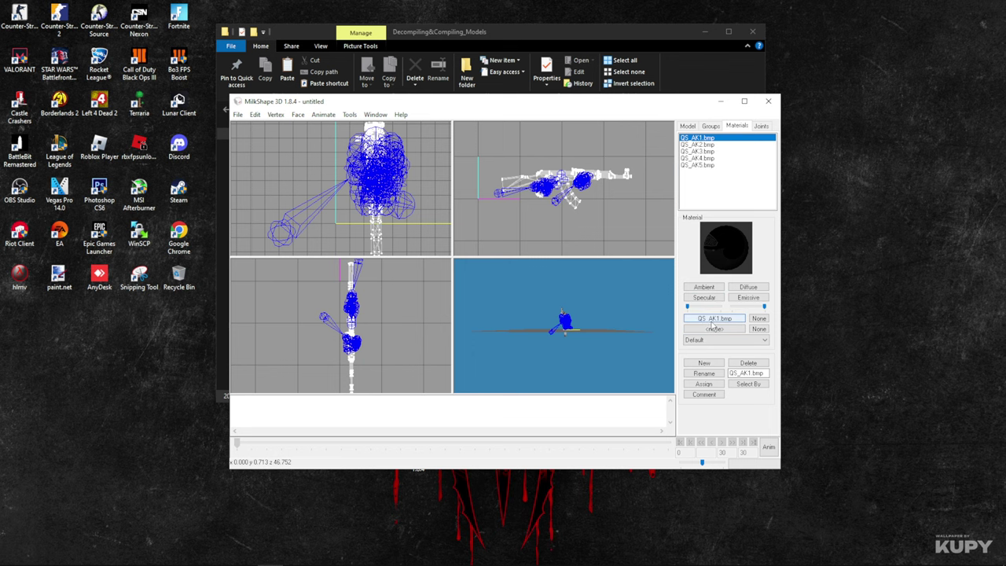
{"action": "left_click", "coordinate": [735, 319]}
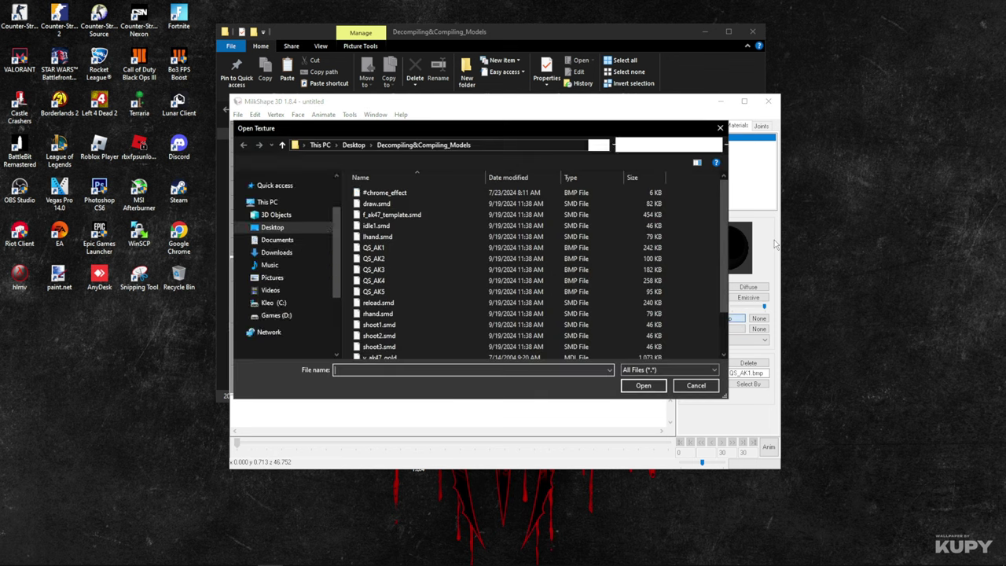
{"action": "double_click", "coordinate": [385, 192]}
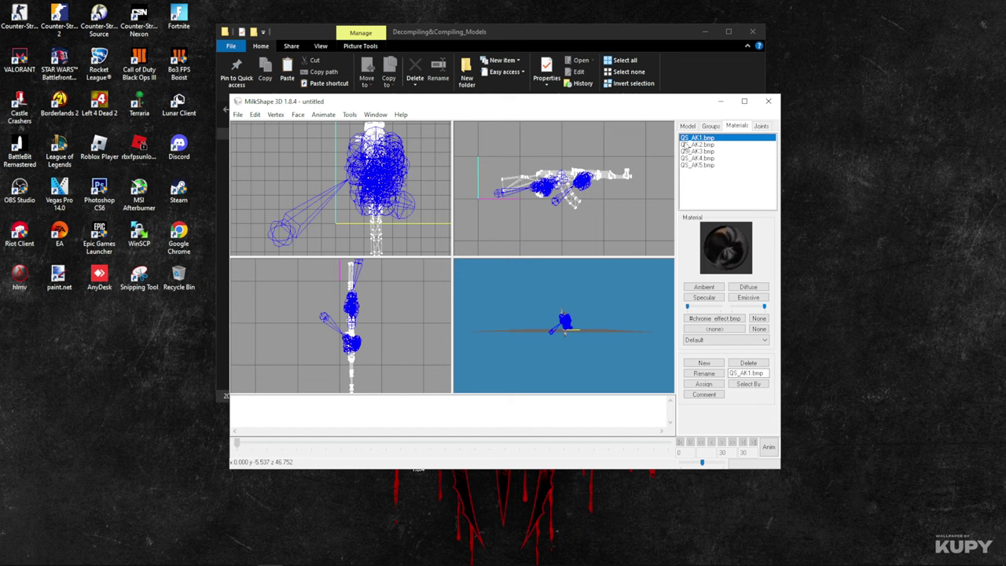
- Give QS_AK2 the #chrome_effect.bmp texture and check the QS_AK3 through QS_AK5 textures
{"action": "left_click", "coordinate": [696, 145]}
{"action": "left_click", "coordinate": [712, 318]}
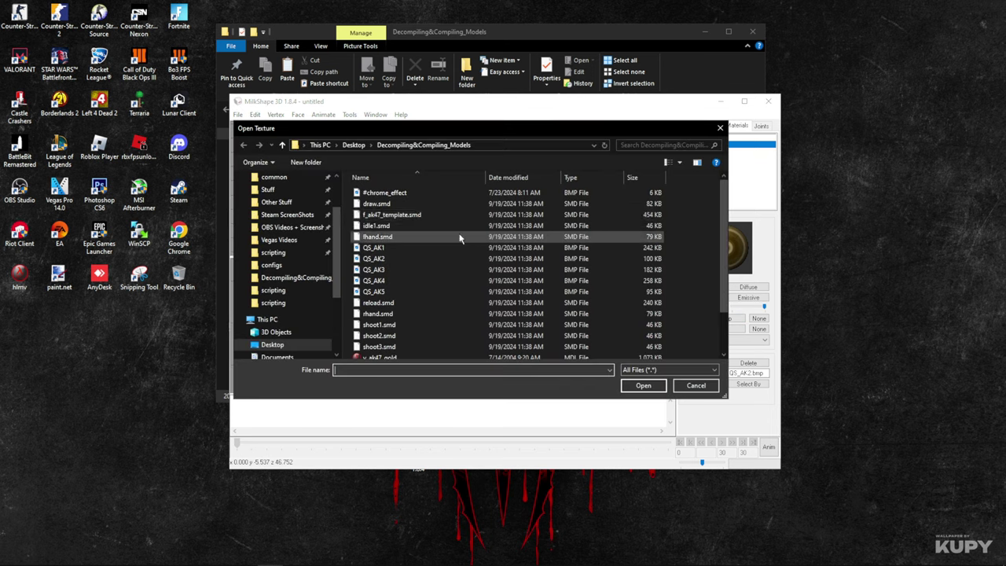
{"action": "double_click", "coordinate": [378, 192]}
{"action": "left_click", "coordinate": [696, 151]}
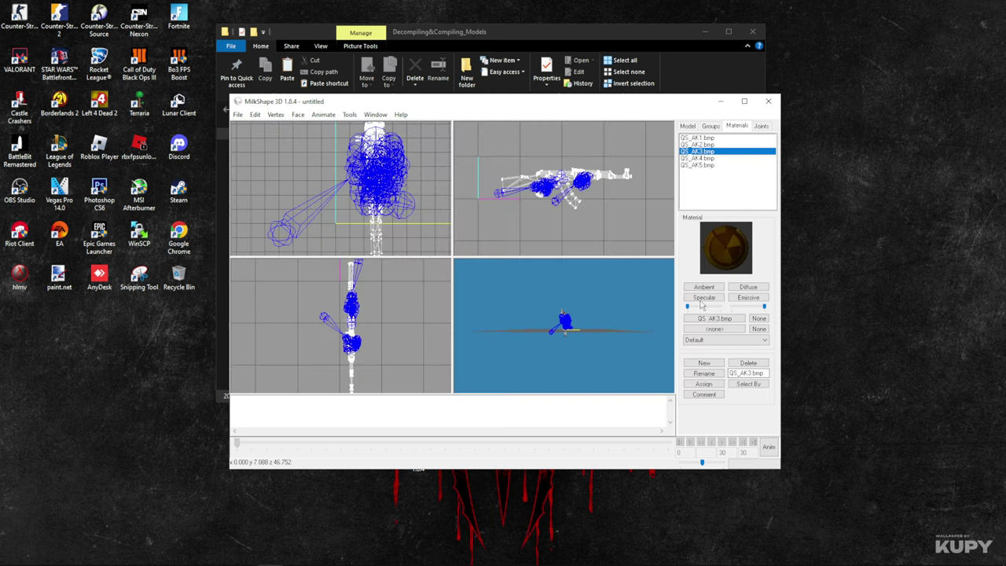
{"action": "left_click", "coordinate": [704, 159]}
{"action": "left_click", "coordinate": [705, 165]}
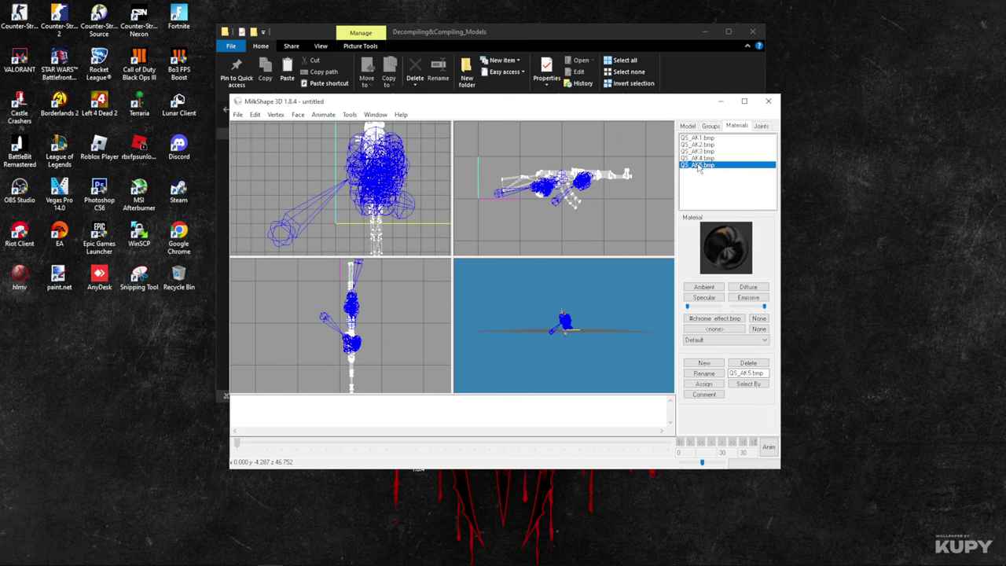
{"action": "key", "text": "Up"}
{"action": "key", "text": "Up"}
{"action": "key", "text": "Up"}
{"action": "key", "text": "Up"}
{"action": "key", "text": "Down"}
{"action": "key", "text": "Down"}
{"action": "left_click", "coordinate": [706, 165]}
- Export the model as Half-Life SMD 'ak47_chrome' with the Reference option
{"action": "left_click", "coordinate": [696, 138]}
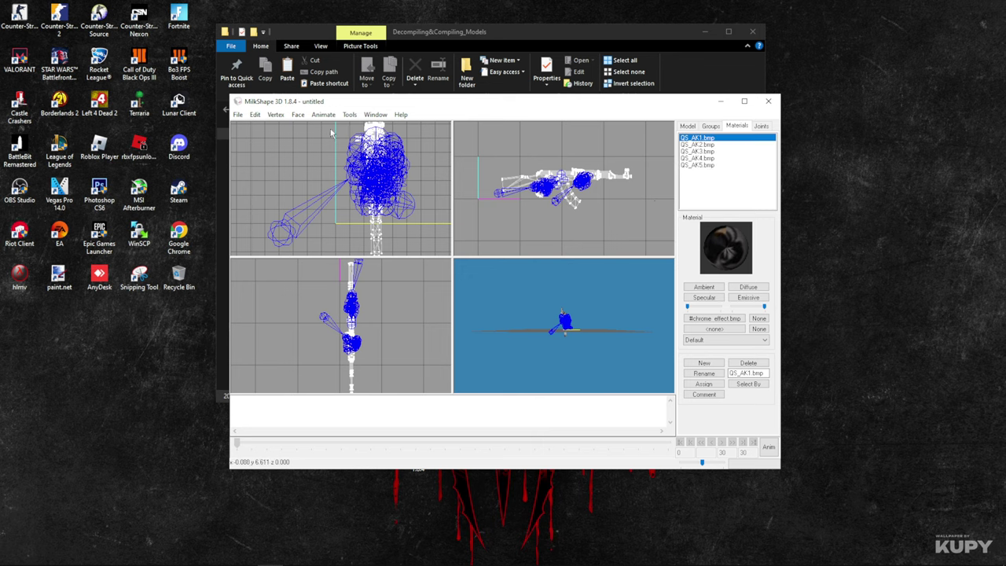
{"action": "left_click", "coordinate": [237, 114]}
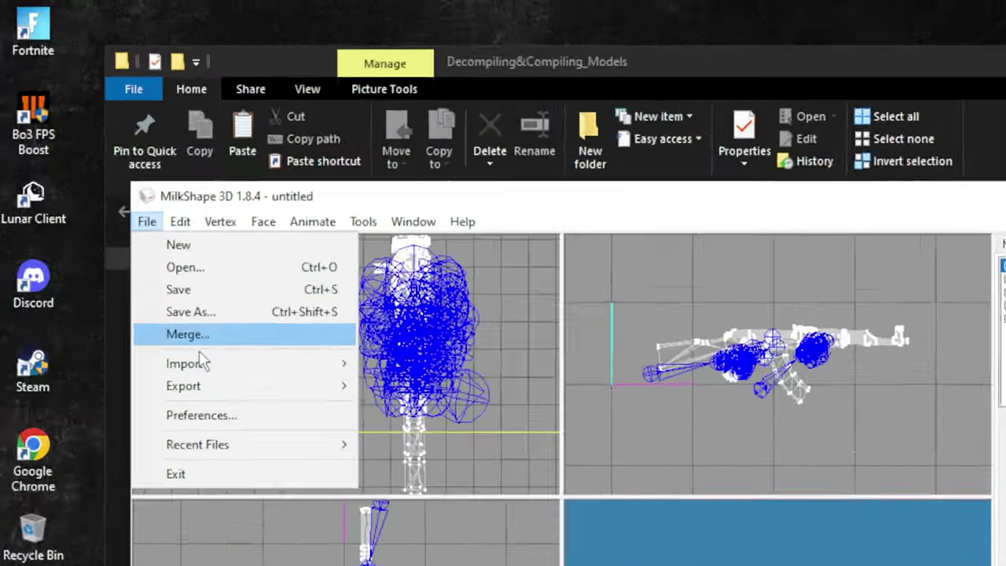
{"action": "mouse_move", "coordinate": [178, 388]}
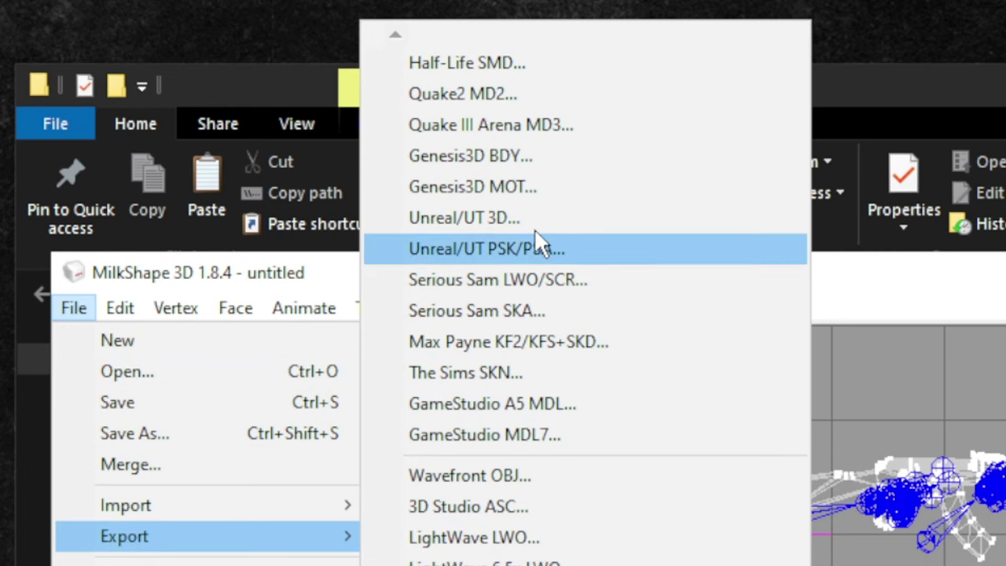
{"action": "left_click", "coordinate": [490, 63]}
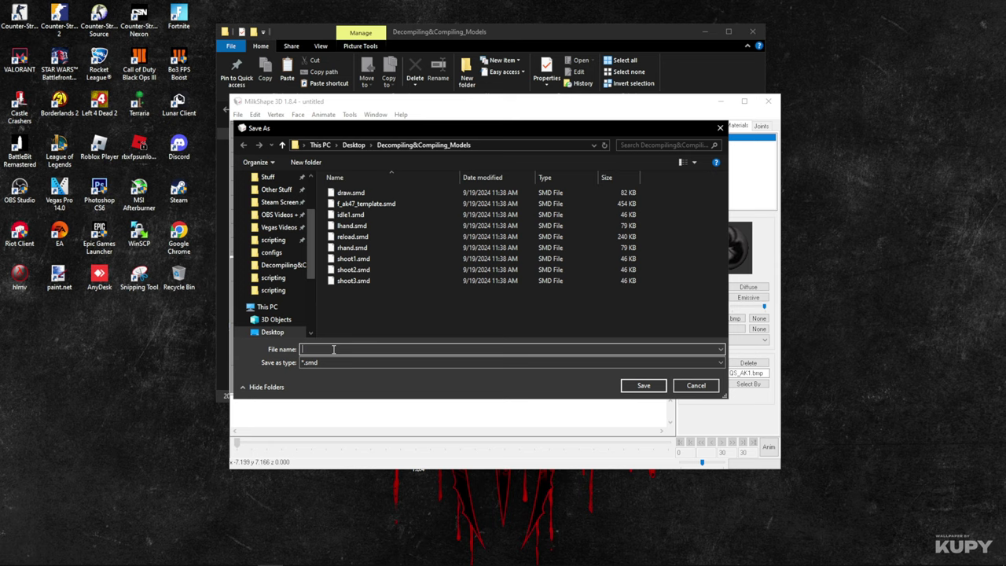
{"action": "type", "text": "ak47"}
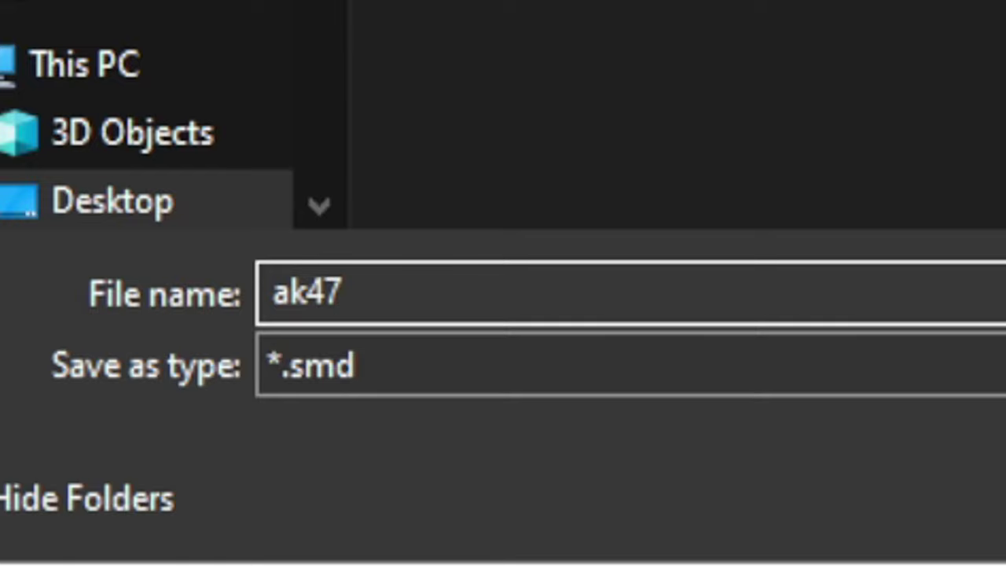
{"action": "type", "text": "_chrome"}
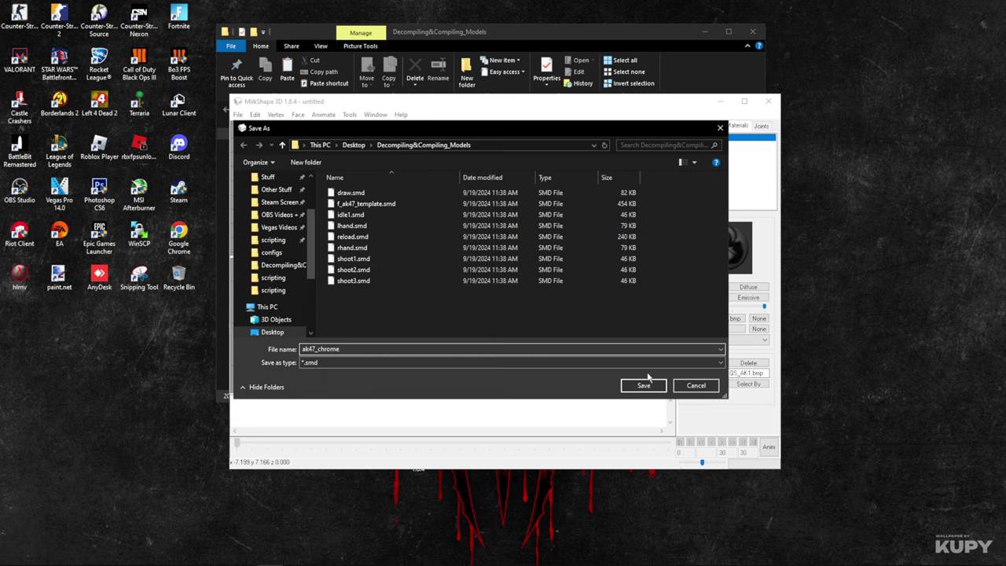
{"action": "left_click", "coordinate": [645, 386]}
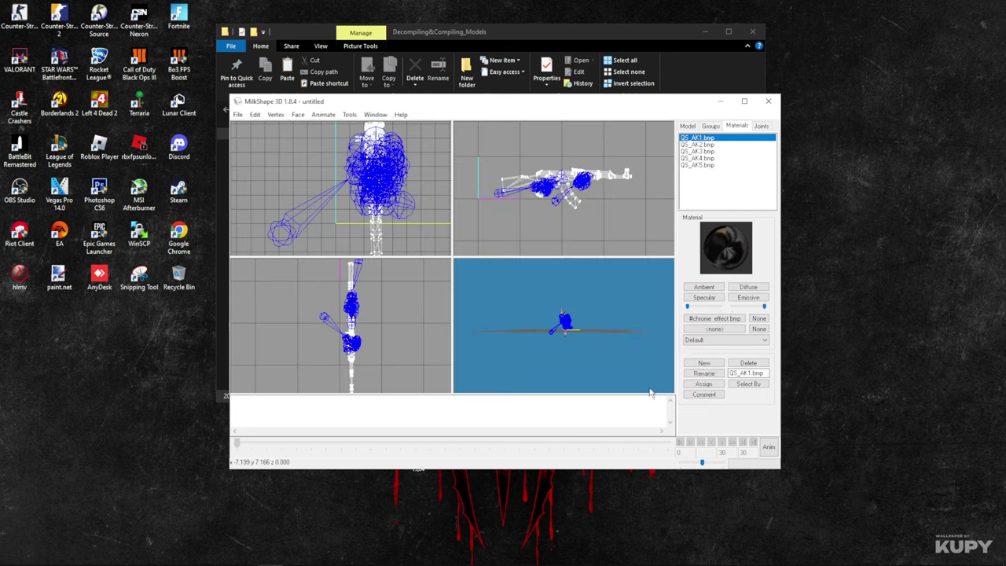
{"action": "left_click_drag", "start_coordinate": [618, 350], "coordinate": [438, 164]}
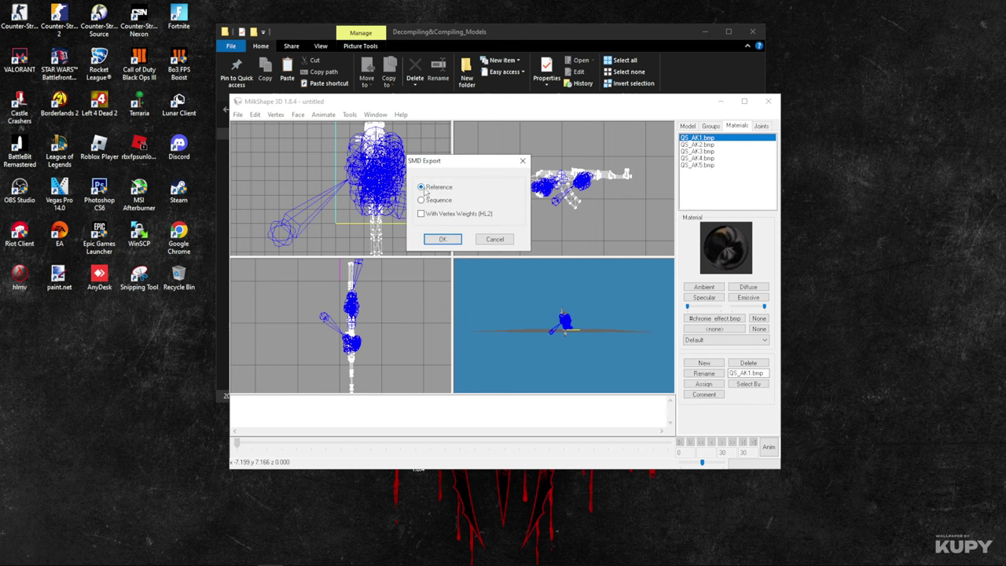
{"action": "left_click", "coordinate": [441, 239]}
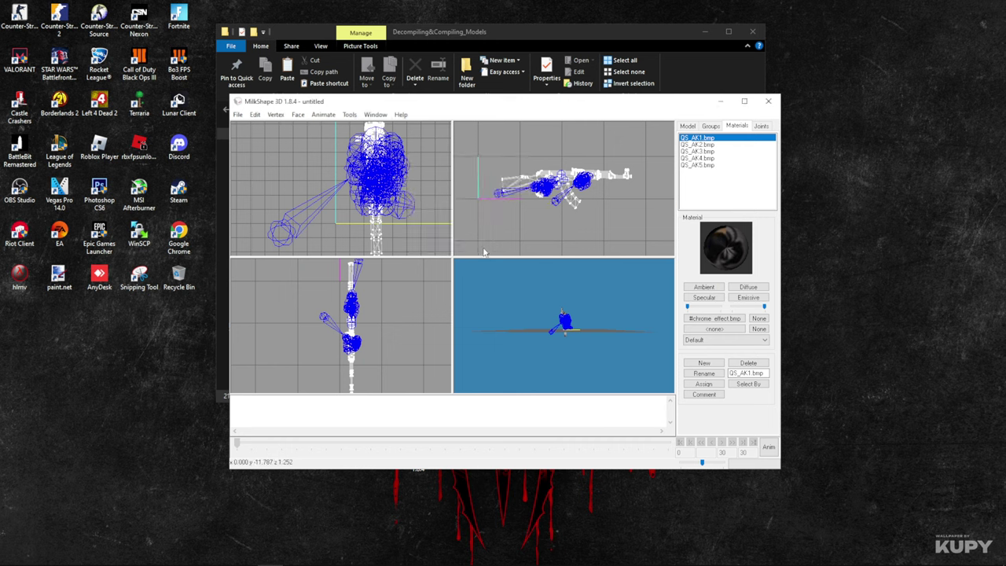
- Add the line $body "studio" "ak47_chrome" below the weapon body in v_ak47_gold.qc
{"action": "left_click", "coordinate": [438, 43]}
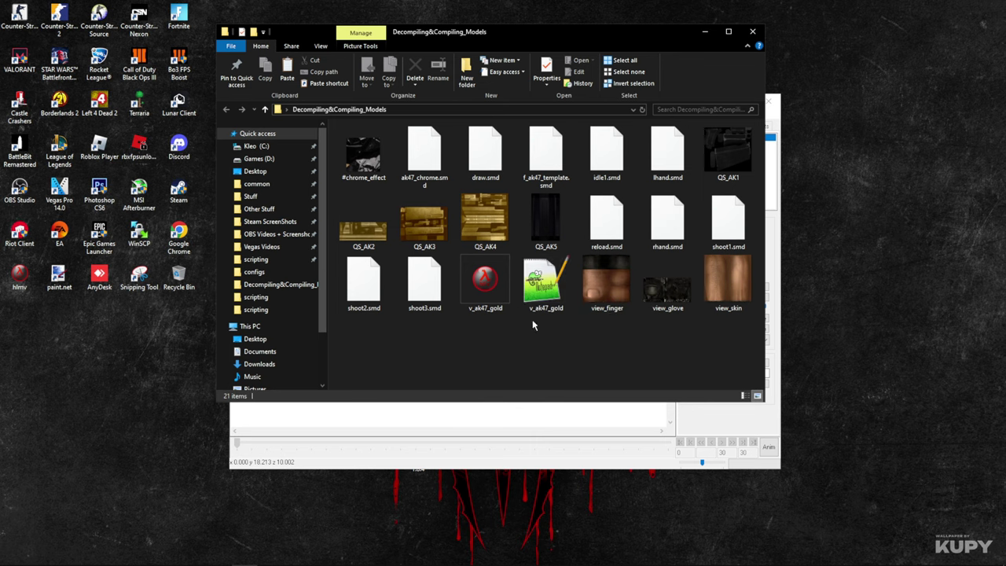
{"action": "double_click", "coordinate": [542, 291]}
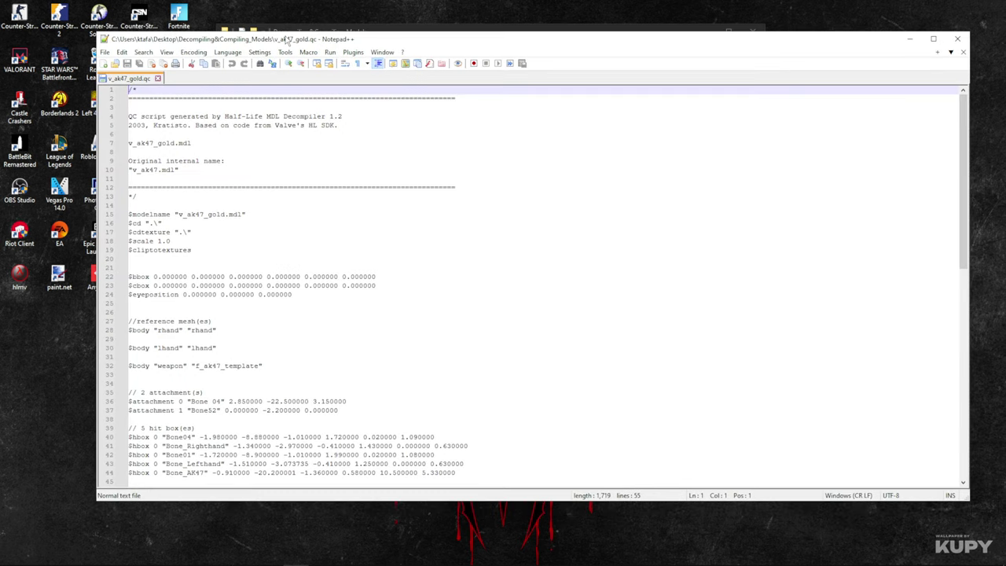
{"action": "scroll", "coordinate": [275, 311], "scroll_direction": "down", "scroll_amount": 2}
{"action": "left_click", "coordinate": [274, 312]}
{"action": "key", "text": "Return"}
{"action": "key", "text": "Return"}
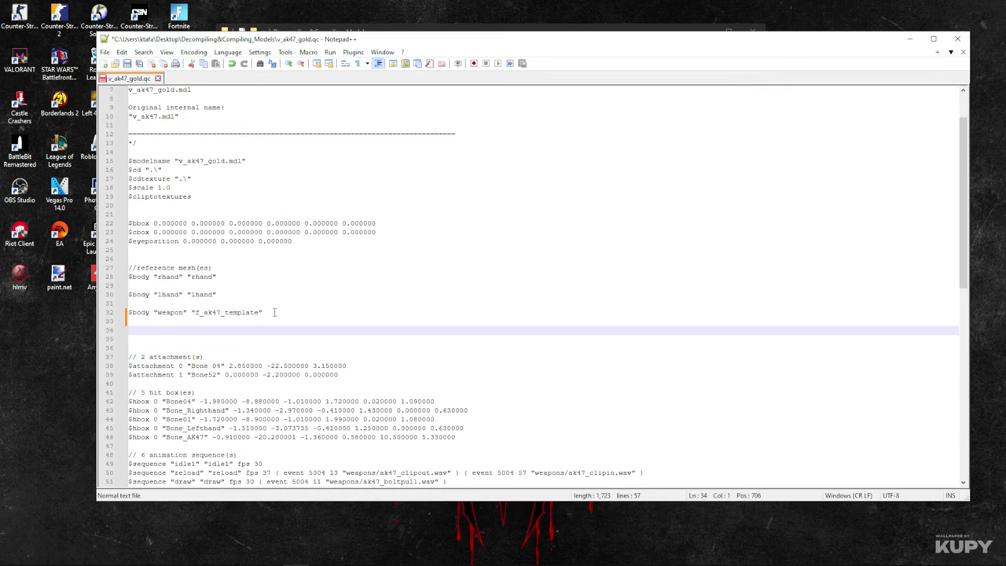
{"action": "type", "text": "$"}
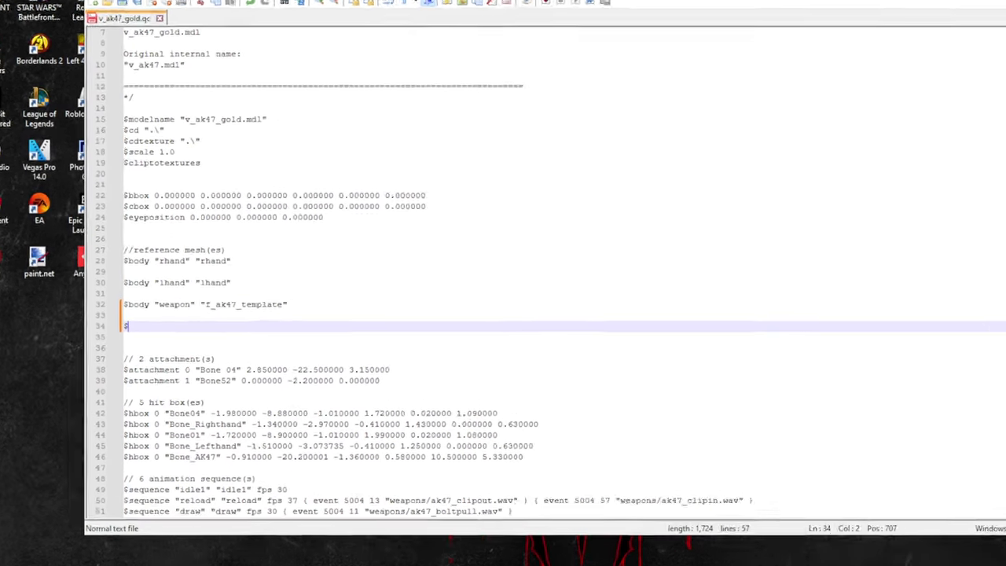
{"action": "type", "text": "body \""}
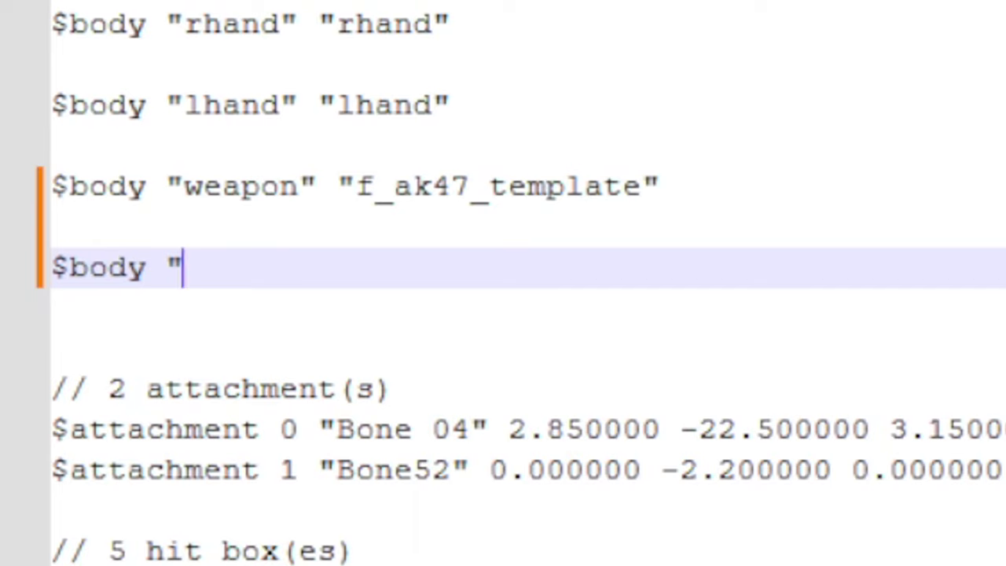
{"action": "type", "text": "studio"}
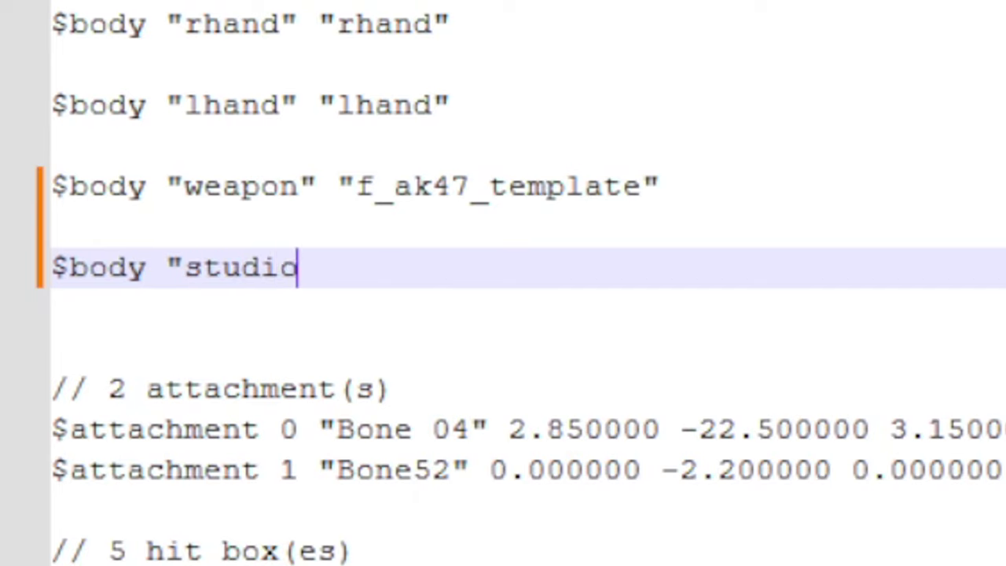
{"action": "type", "text": "\" "}
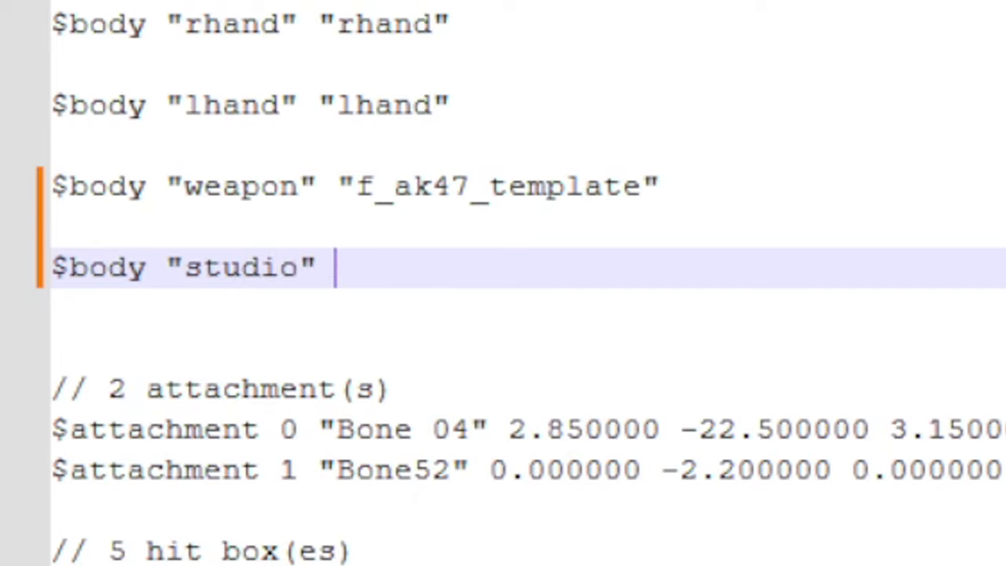
{"action": "type", "text": "\"ak47_"}
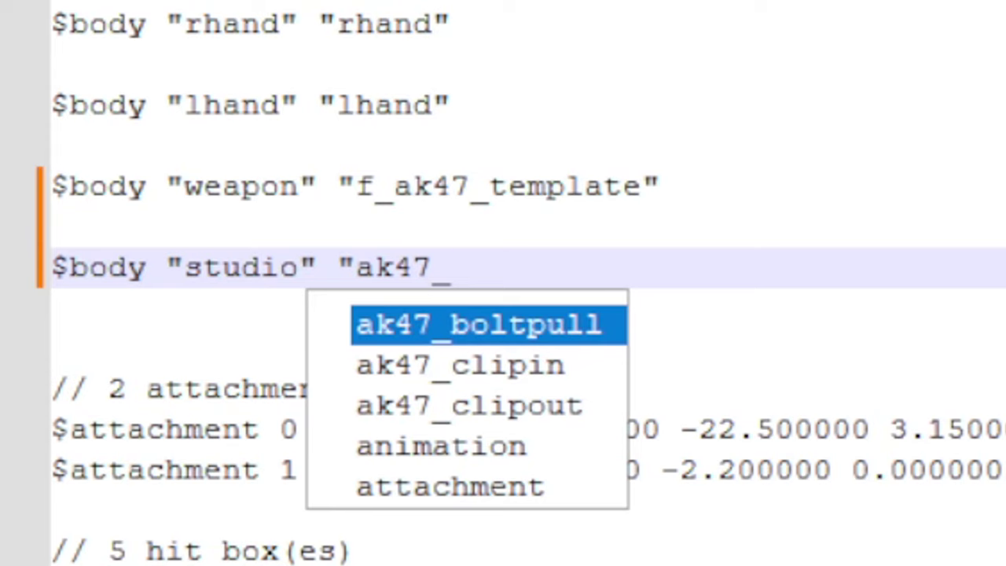
{"action": "type", "text": "chrome\""}
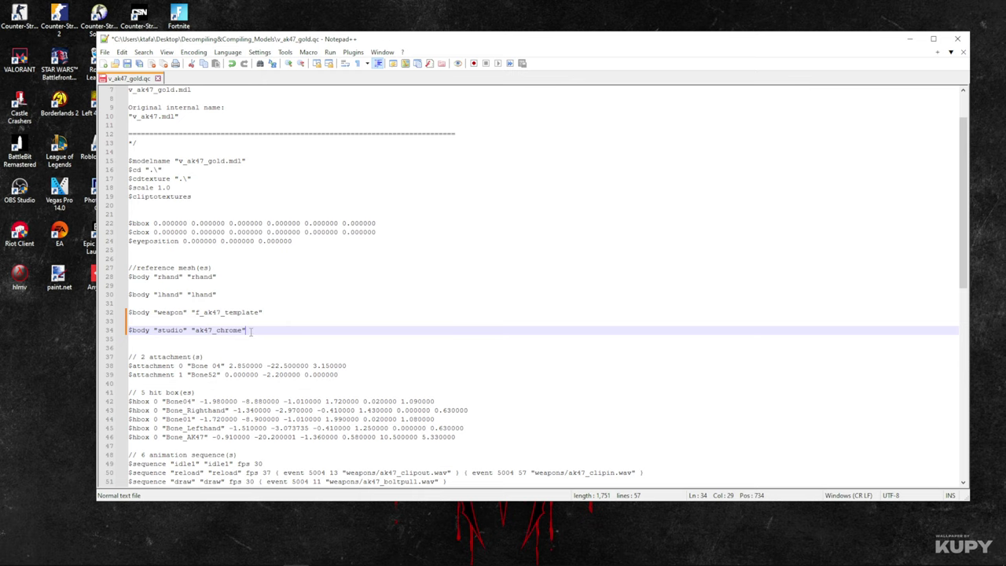
{"action": "key", "text": "Return"}
{"action": "key", "text": "Return"}
- Delete the stray test line below the new entry and save v_ak47_gold.qc
{"action": "type", "text": "$b"}
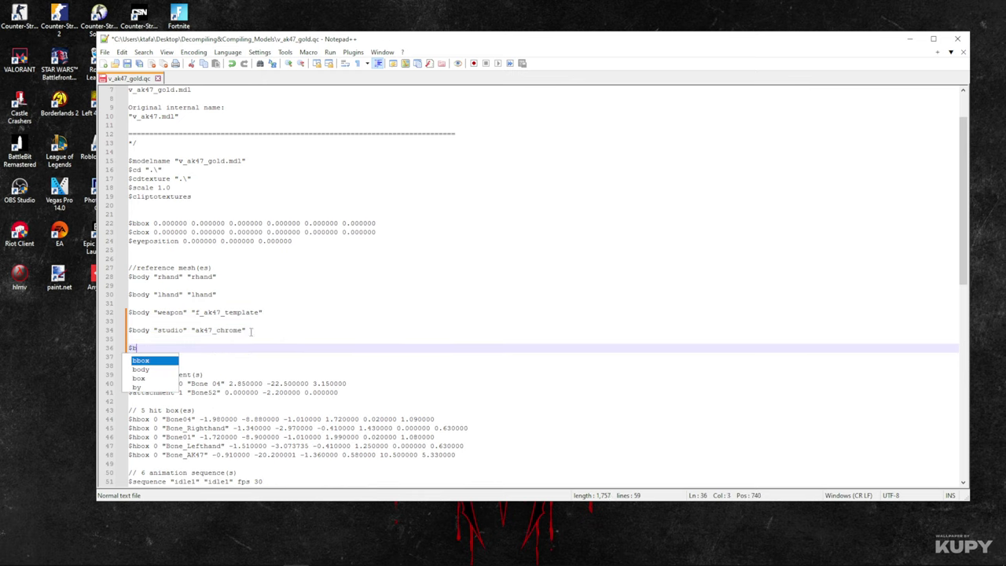
{"action": "type", "text": "ody \"stu"}
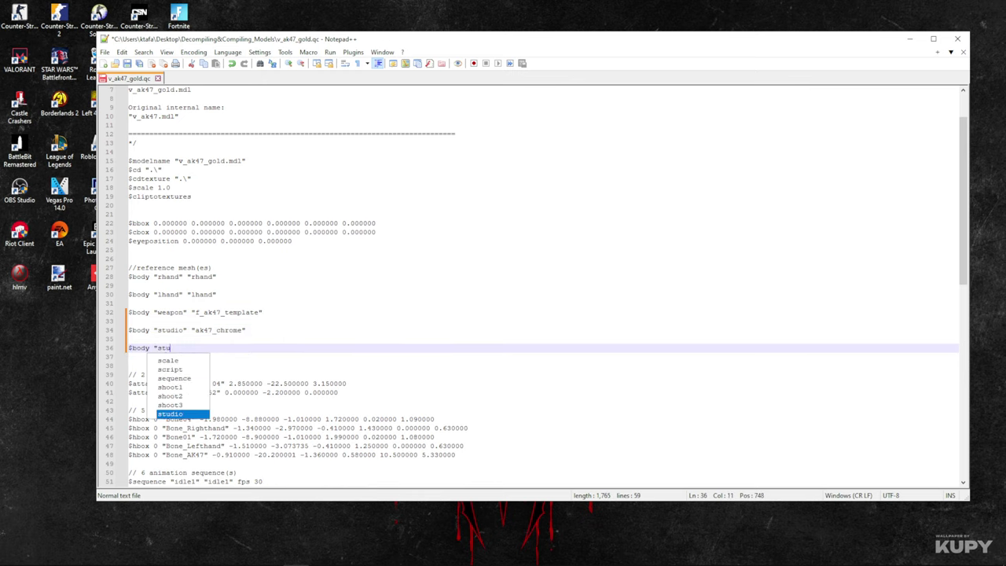
{"action": "type", "text": "dio \"akr"}
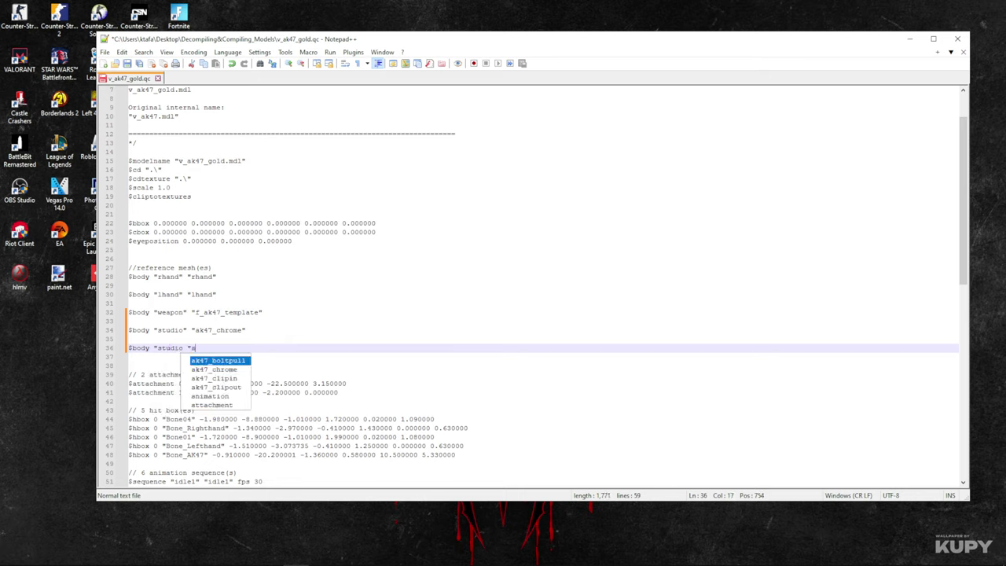
{"action": "double_click", "coordinate": [224, 330]}
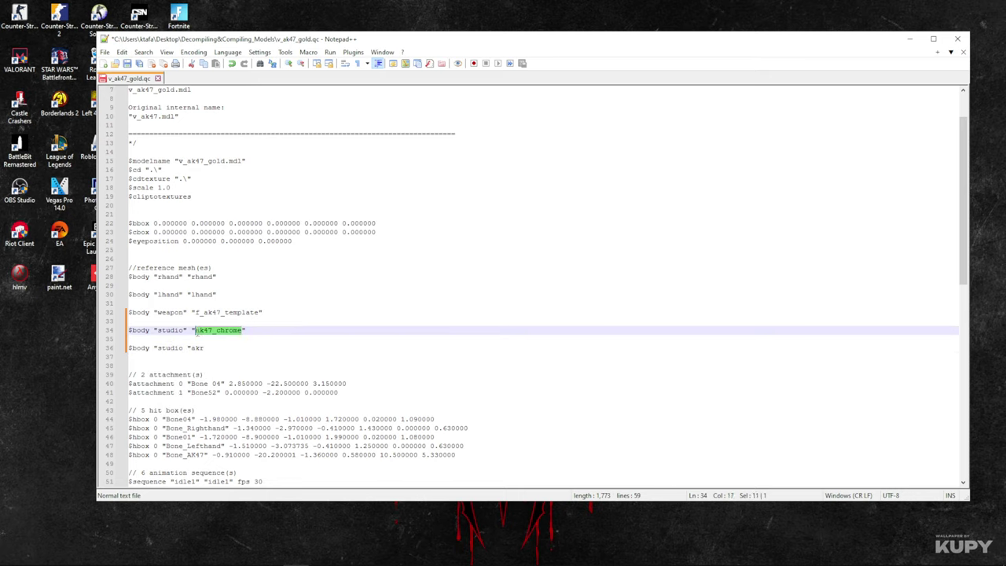
{"action": "key", "text": "ctrl+c"}
{"action": "double_click", "coordinate": [197, 347]}
{"action": "key", "text": "ctrl+v"}
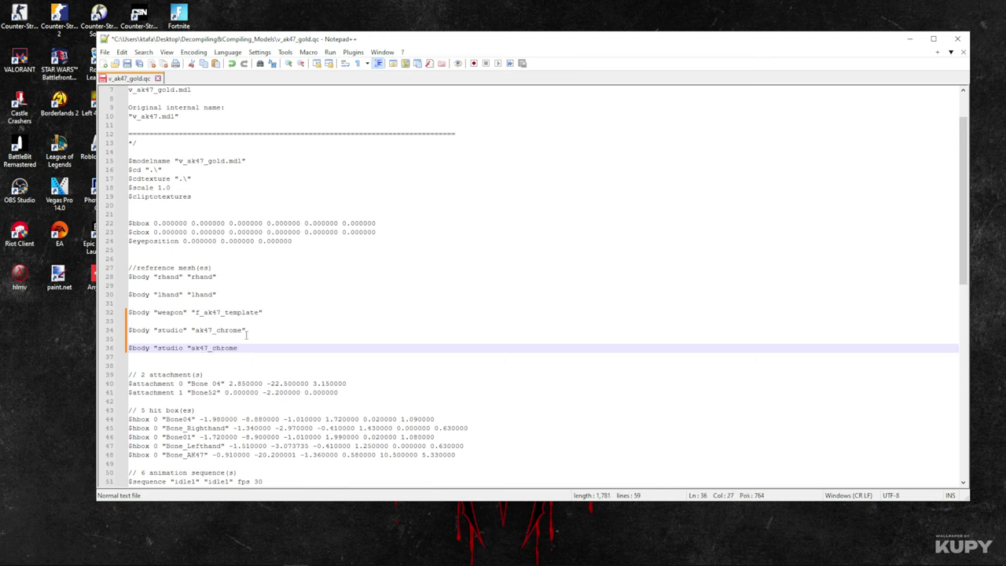
{"action": "type", "text": "12"}
{"action": "left_click_drag", "start_coordinate": [254, 351], "coordinate": [116, 350]}
{"action": "key", "text": "BackSpace"}
{"action": "key", "text": "BackSpace"}
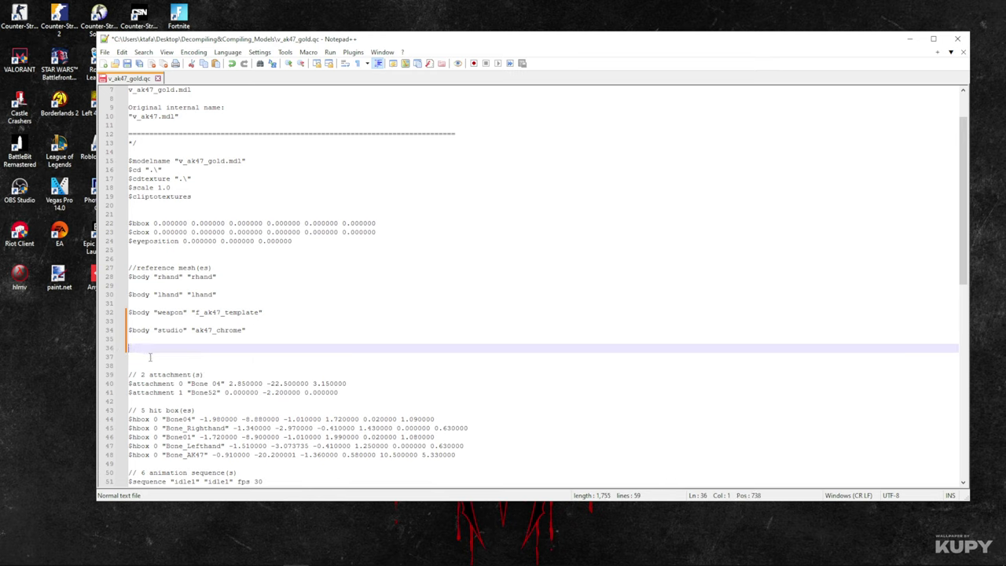
{"action": "key", "text": "Delete"}
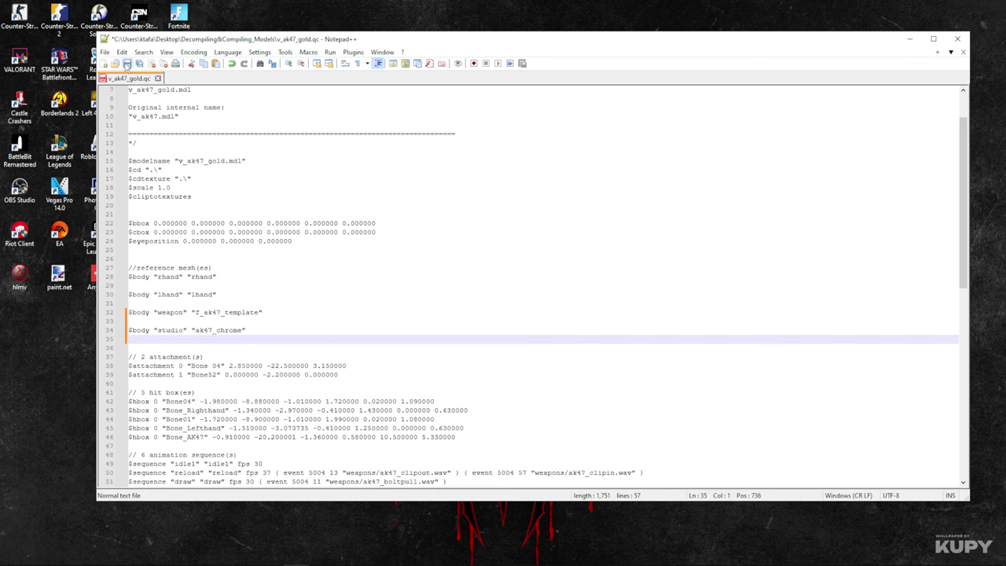
{"action": "left_click", "coordinate": [126, 63]}
- Close Notepad++, compile v_ak47_gold.qc with Half-Life Compile QC File, then close MilkShape 3D
{"action": "left_click", "coordinate": [158, 79]}
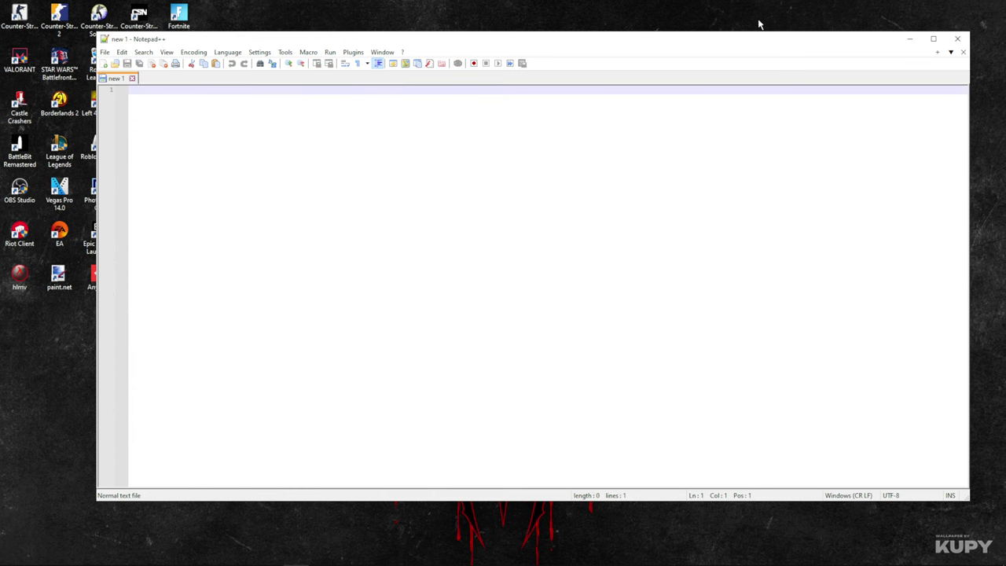
{"action": "left_click", "coordinate": [957, 38]}
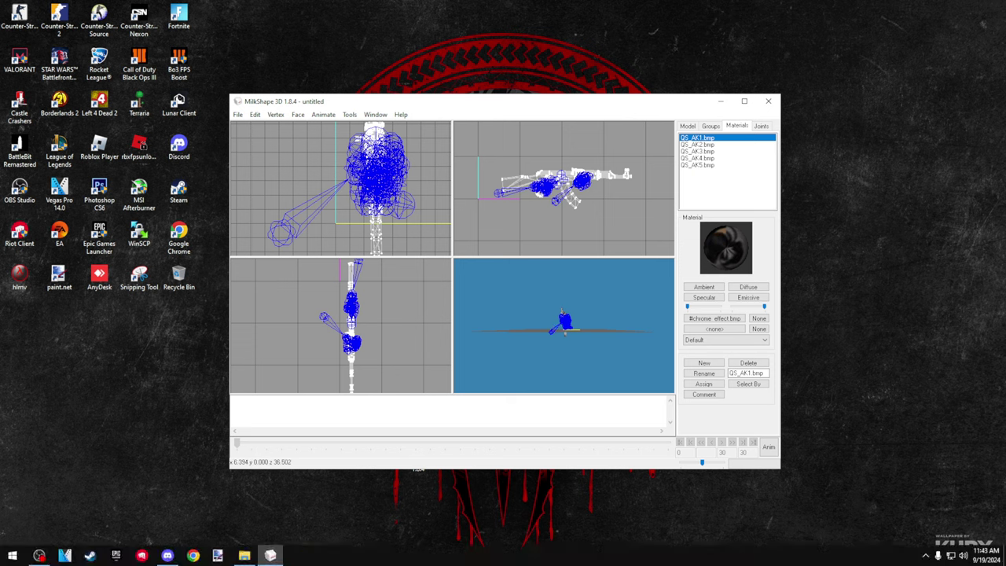
{"action": "left_click", "coordinate": [349, 116]}
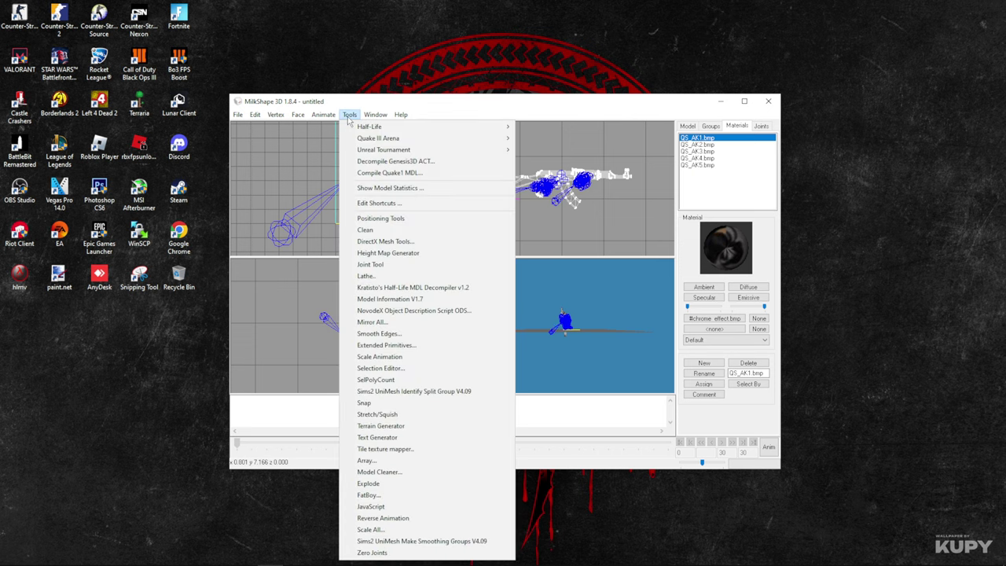
{"action": "mouse_move", "coordinate": [369, 128]}
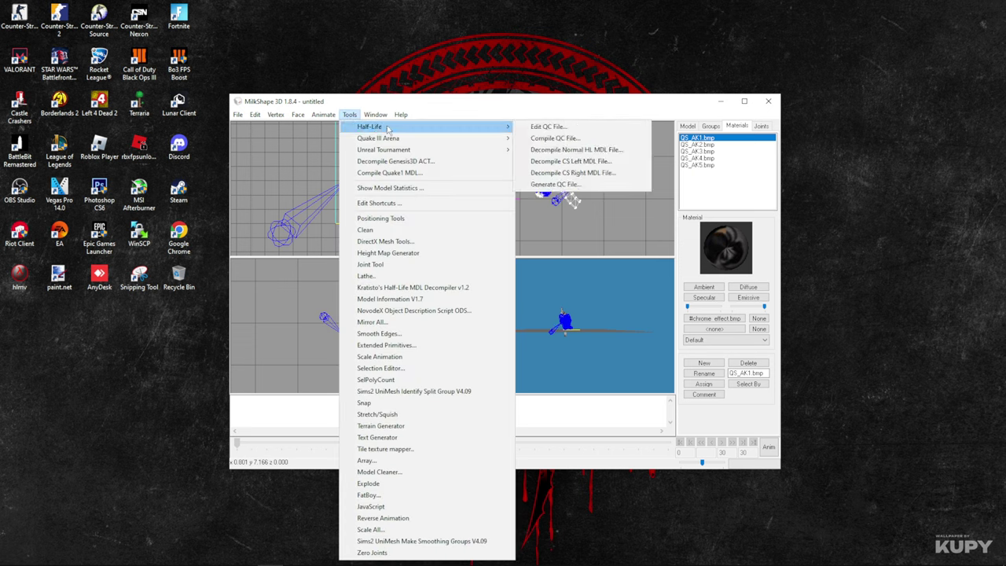
{"action": "left_click", "coordinate": [550, 139]}
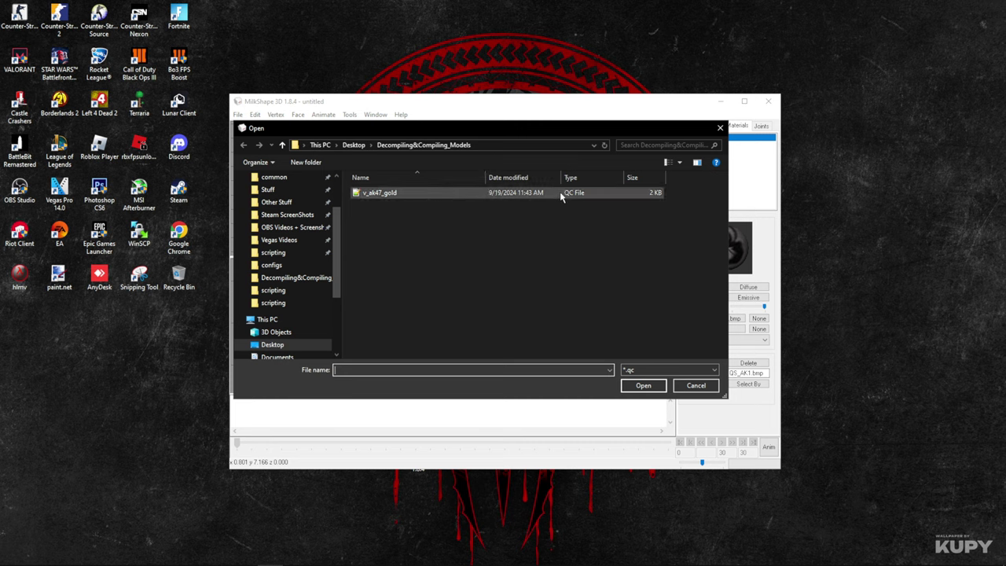
{"action": "double_click", "coordinate": [379, 194]}
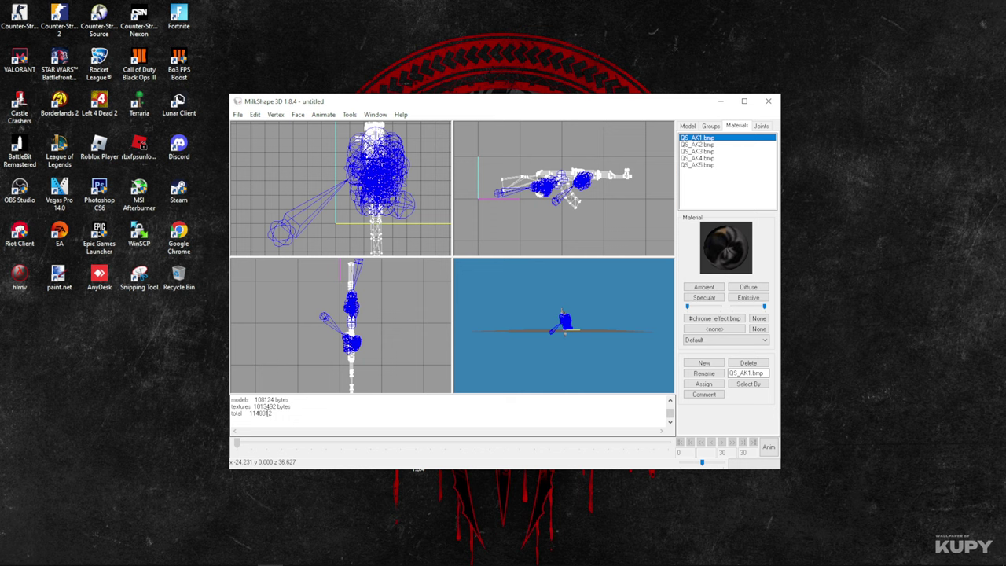
{"action": "left_click", "coordinate": [777, 100]}
- Discard the untitled model and open the original v_ak47_gold.mdl in a resized viewer window
{"action": "left_click", "coordinate": [521, 322]}
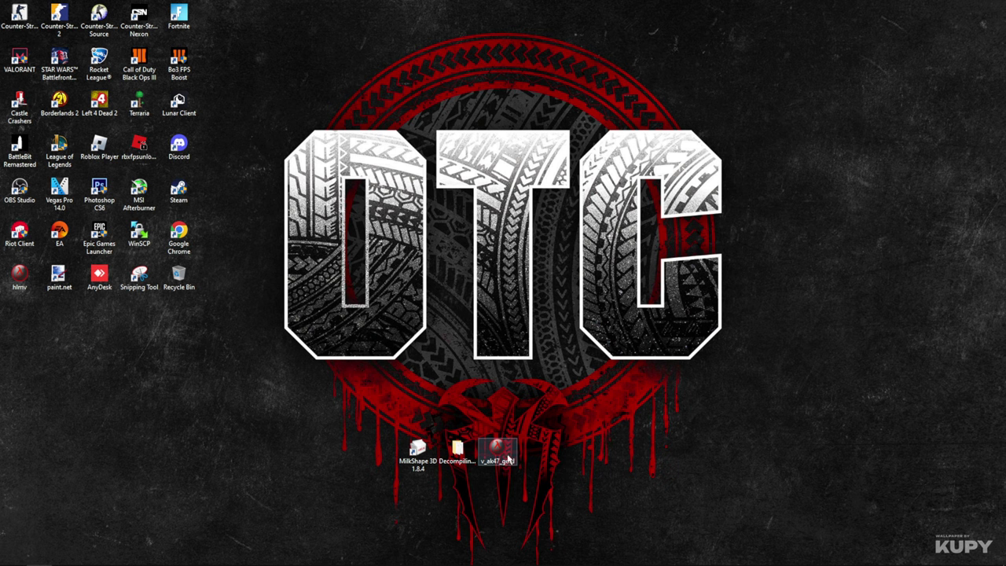
{"action": "double_click", "coordinate": [508, 460]}
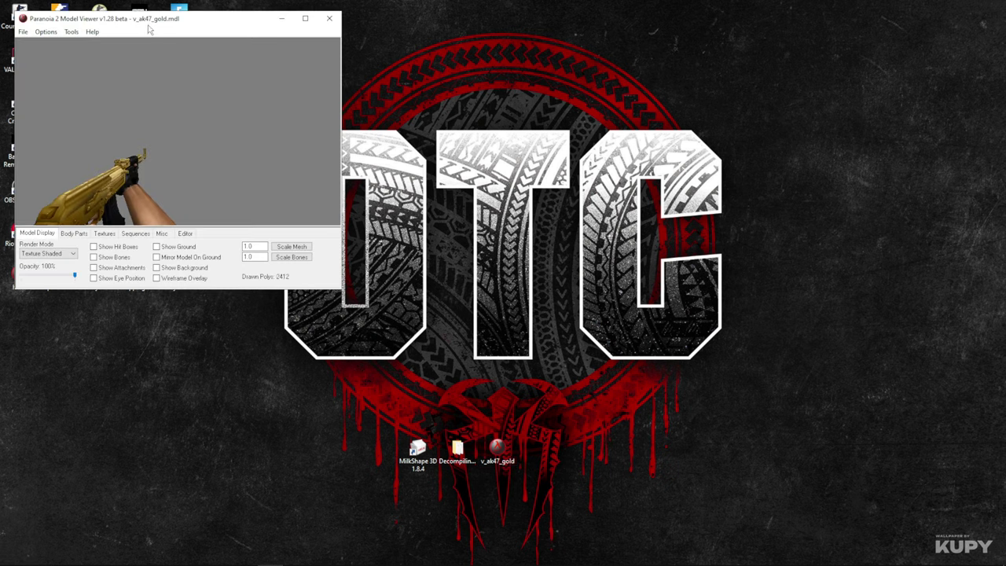
{"action": "left_click_drag", "start_coordinate": [149, 18], "coordinate": [139, 18]}
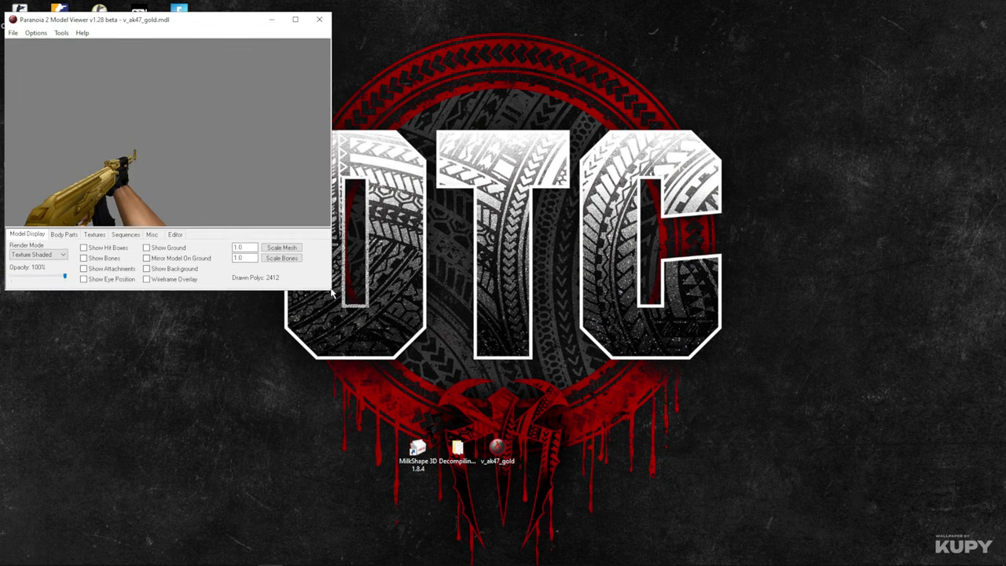
{"action": "left_click_drag", "start_coordinate": [332, 292], "coordinate": [460, 564]}
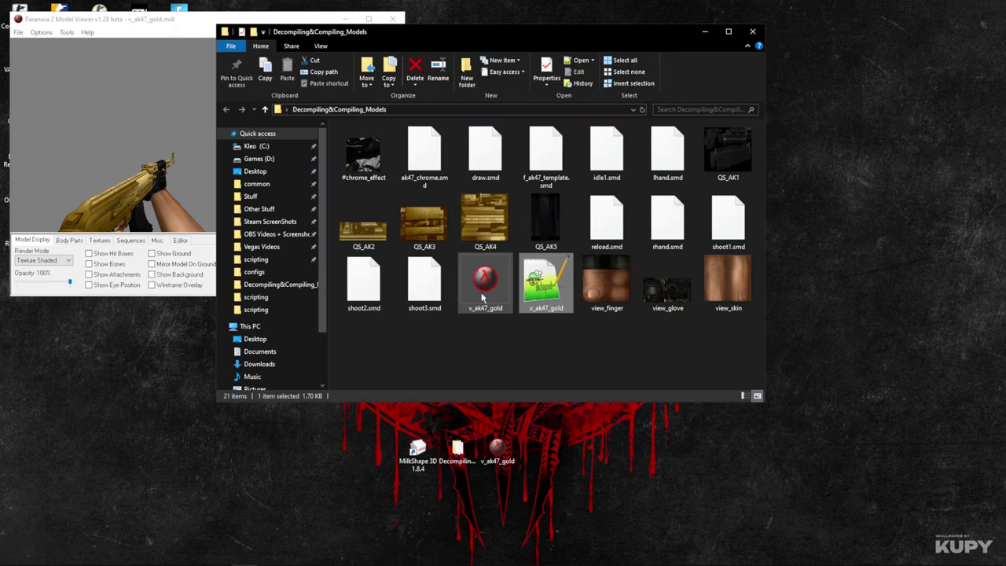
- Open the recompiled v_ak47_gold.mdl in a second viewer showing its Textures tab
{"action": "left_click", "coordinate": [482, 297]}
{"action": "left_click_drag", "start_coordinate": [437, 36], "coordinate": [531, 36]}
{"action": "double_click", "coordinate": [580, 281]}
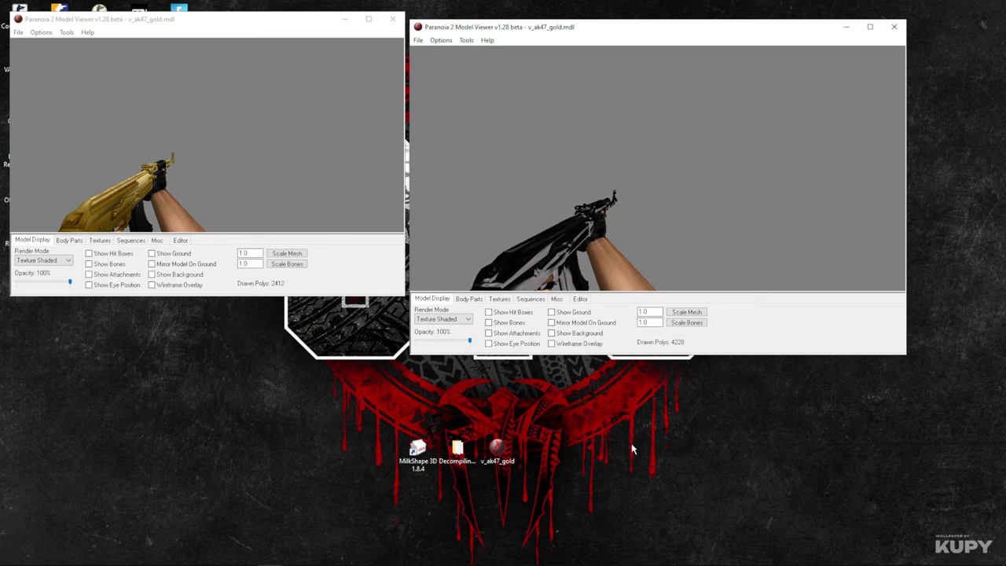
{"action": "left_click", "coordinate": [500, 300]}
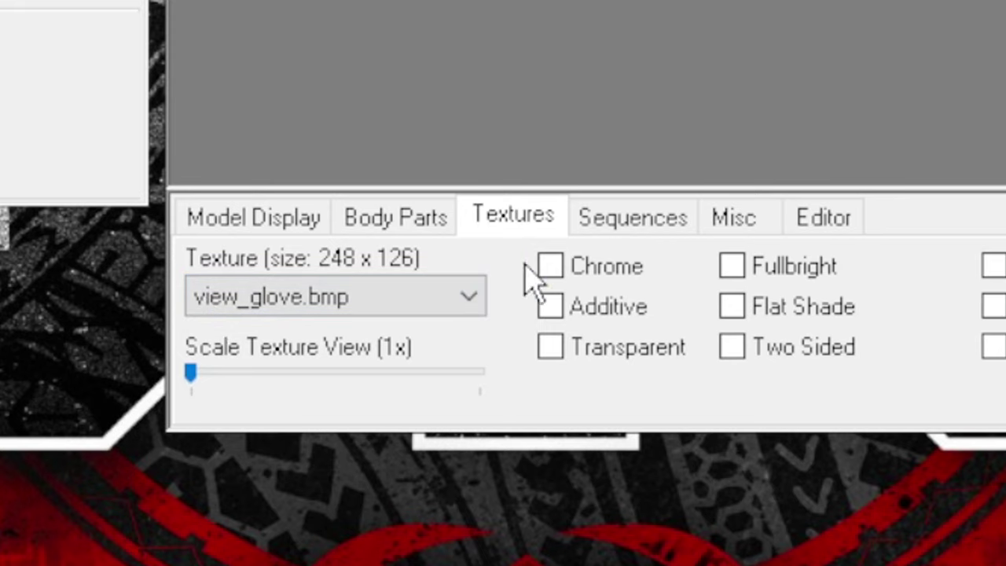
- Make the #chrome_effect.bmp texture Additive and return to viewing the full AK-47
{"action": "left_click", "coordinate": [428, 300]}
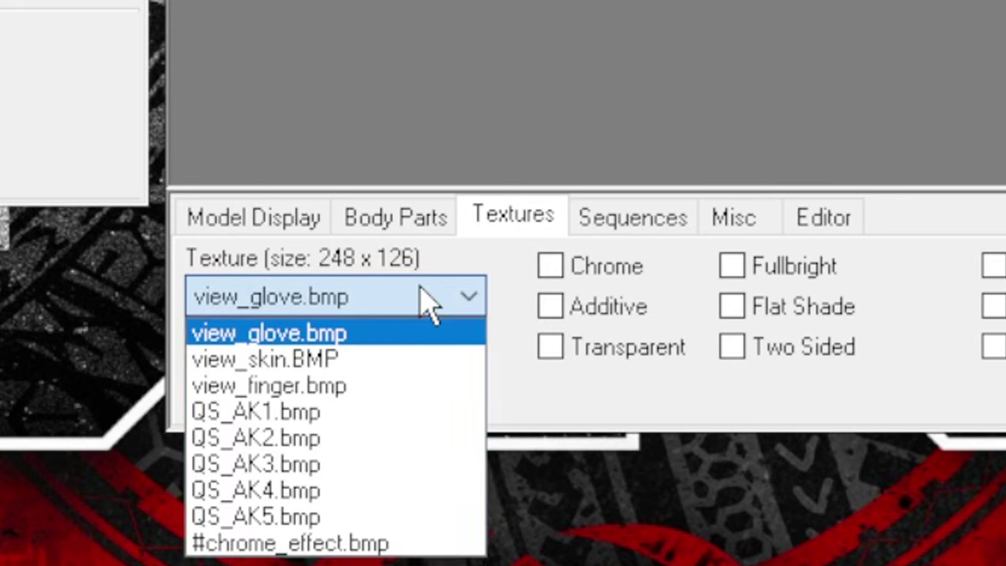
{"action": "left_click", "coordinate": [298, 544]}
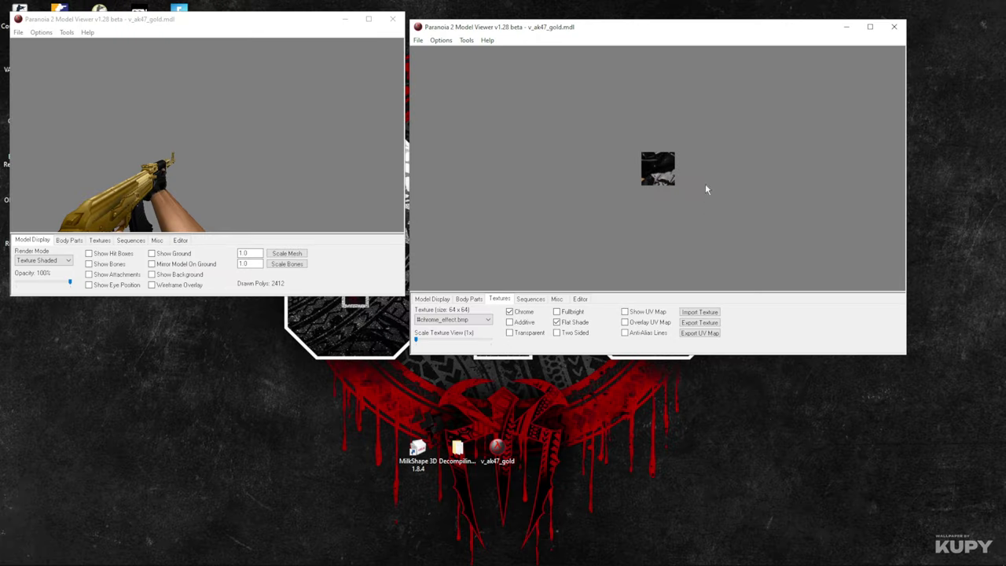
{"action": "left_click", "coordinate": [510, 322]}
{"action": "left_click", "coordinate": [581, 299]}
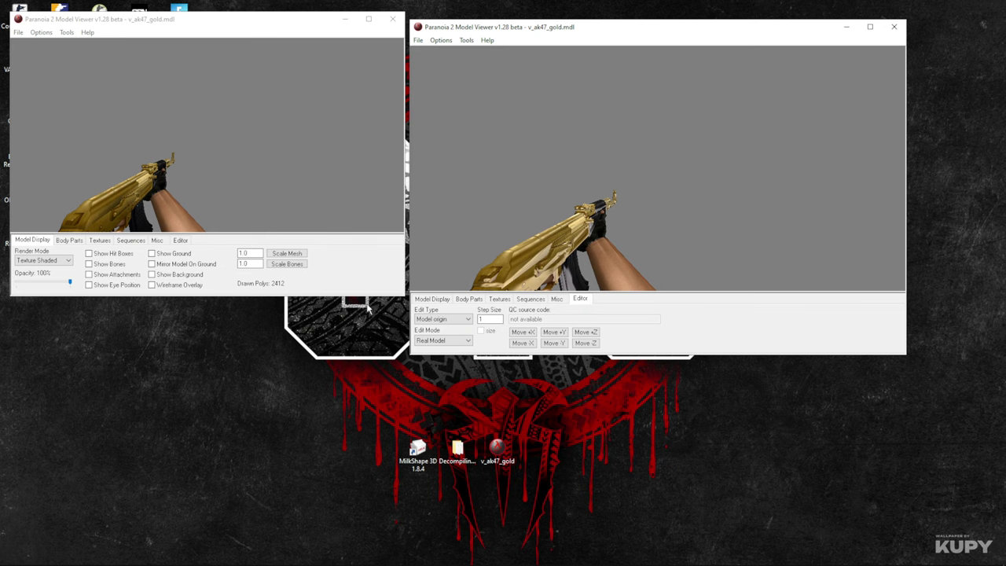
- Enlarge the original and recompiled AK-47 viewer windows side by side for comparison
{"action": "left_click", "coordinate": [401, 297]}
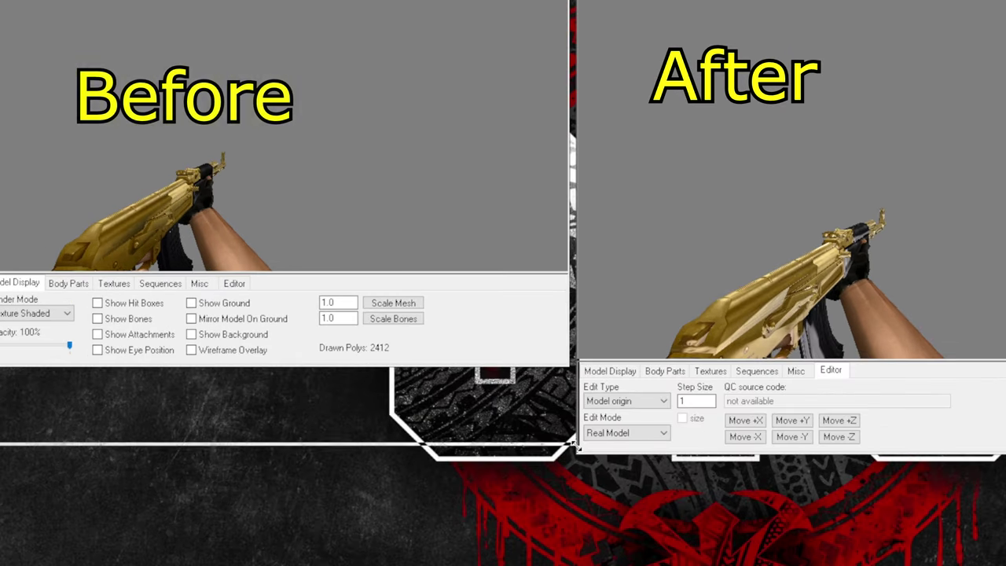
{"action": "left_click_drag", "start_coordinate": [463, 321], "coordinate": [475, 407]}
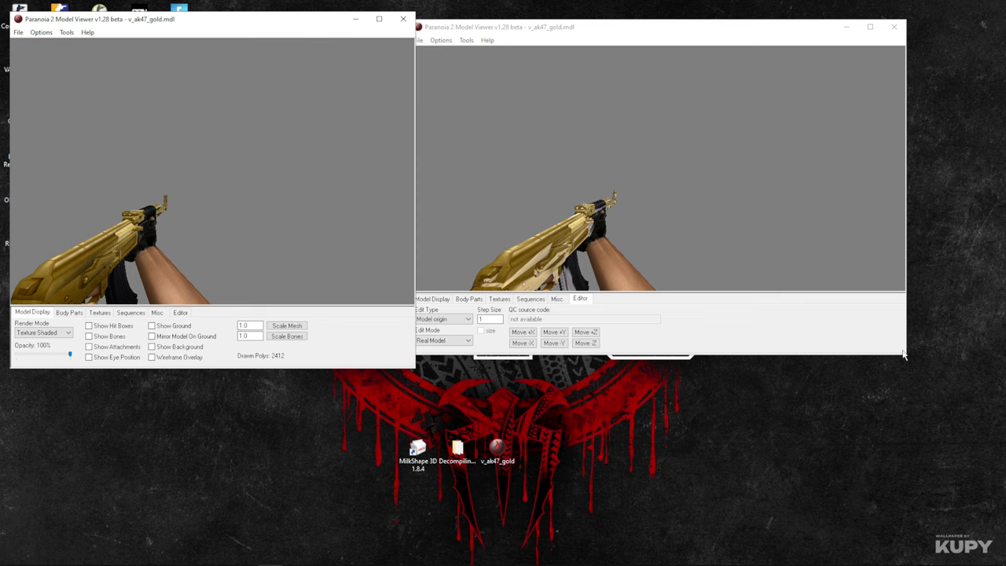
{"action": "left_click_drag", "start_coordinate": [904, 356], "coordinate": [938, 370]}
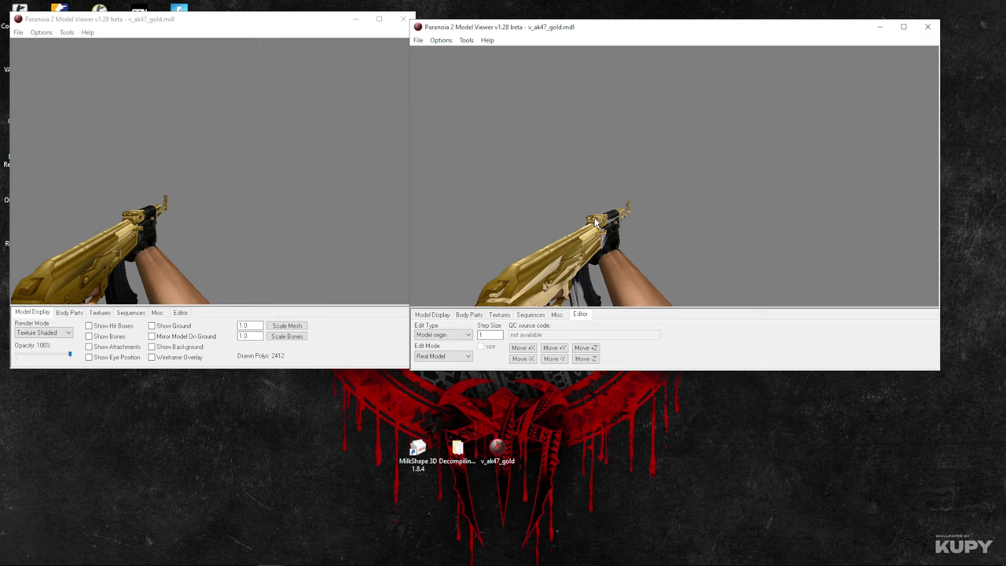